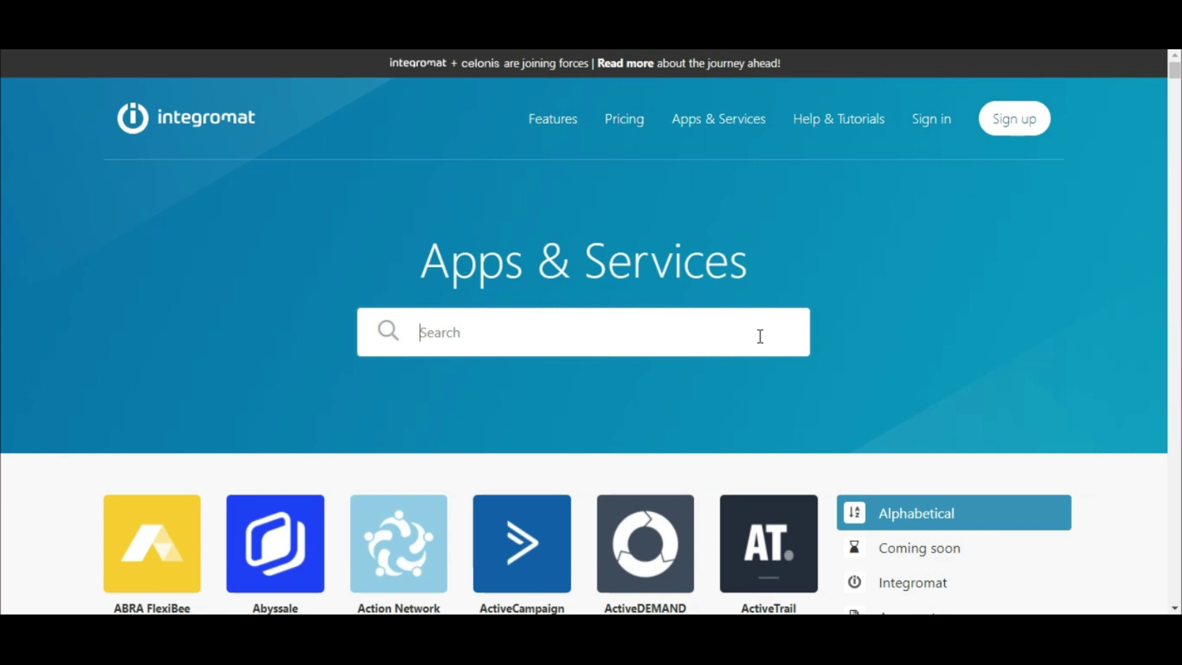
- Search for Typeform and scroll to its templates for Google Sheets, Pipedrive CRM and Docupilot
text(Typeform)
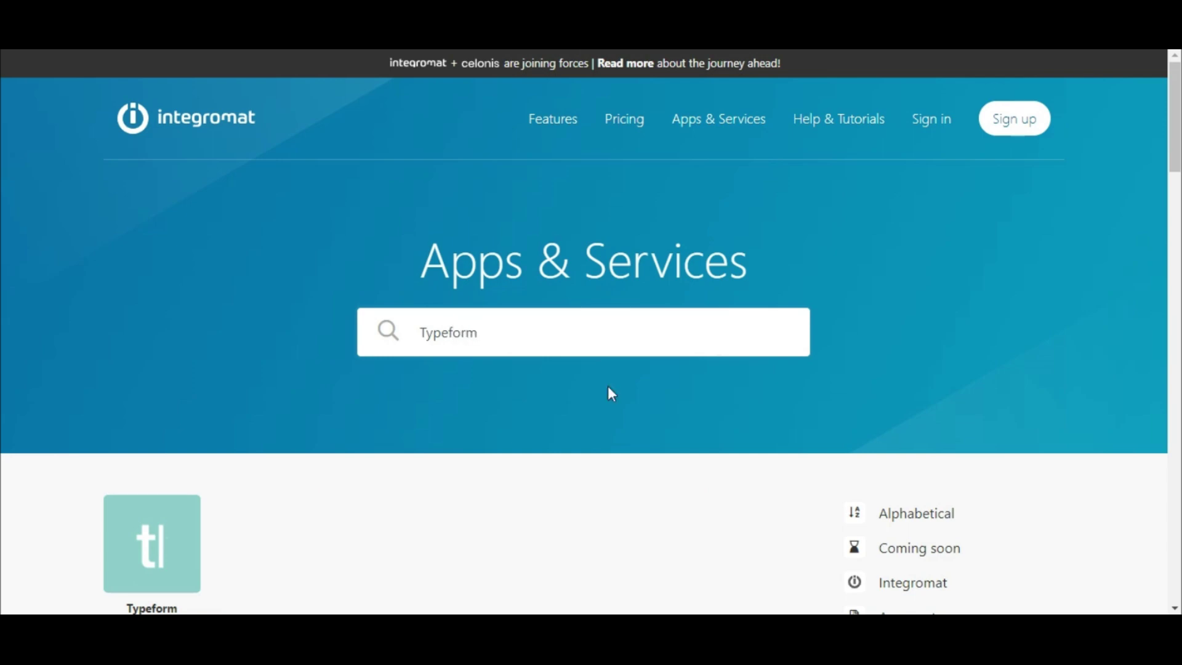
click(168, 549)
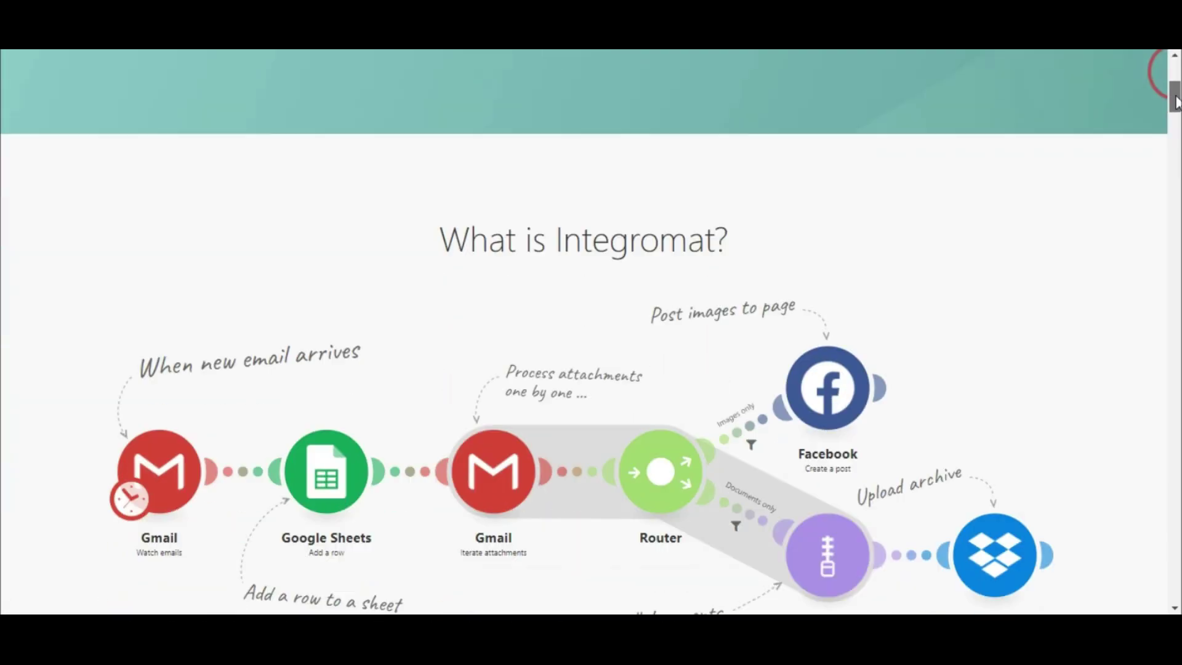
drag(1174, 68, 1176, 209)
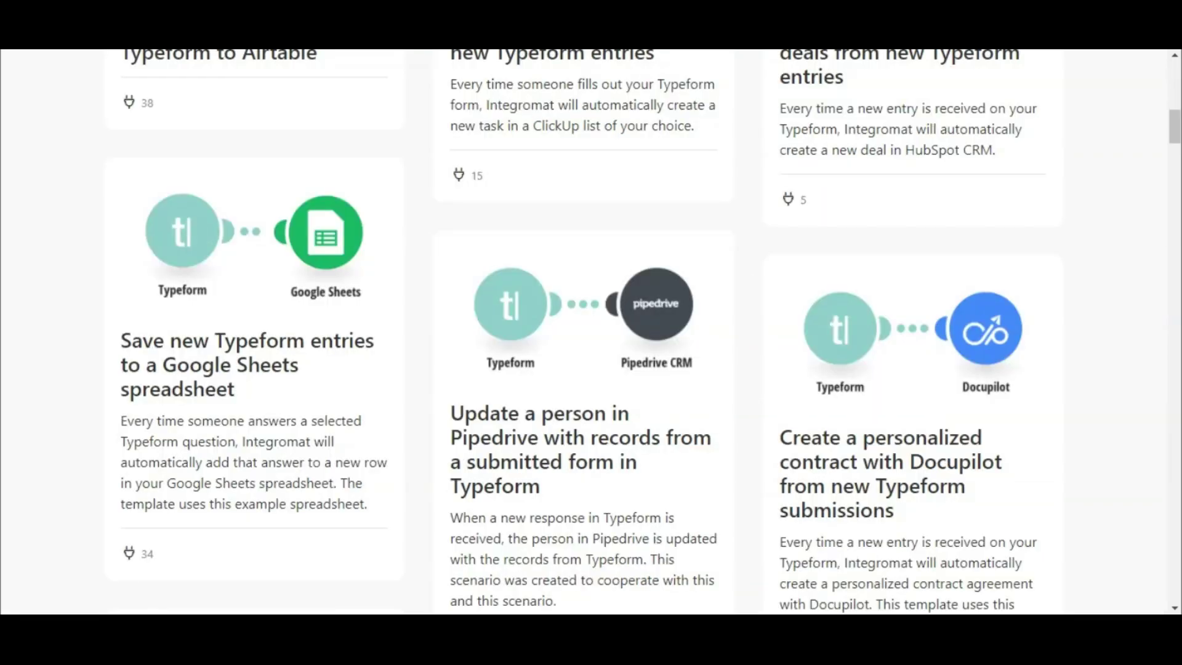
- Open the Typeform-to-Google Sheets template and play its Explain flow animation twice
click(274, 319)
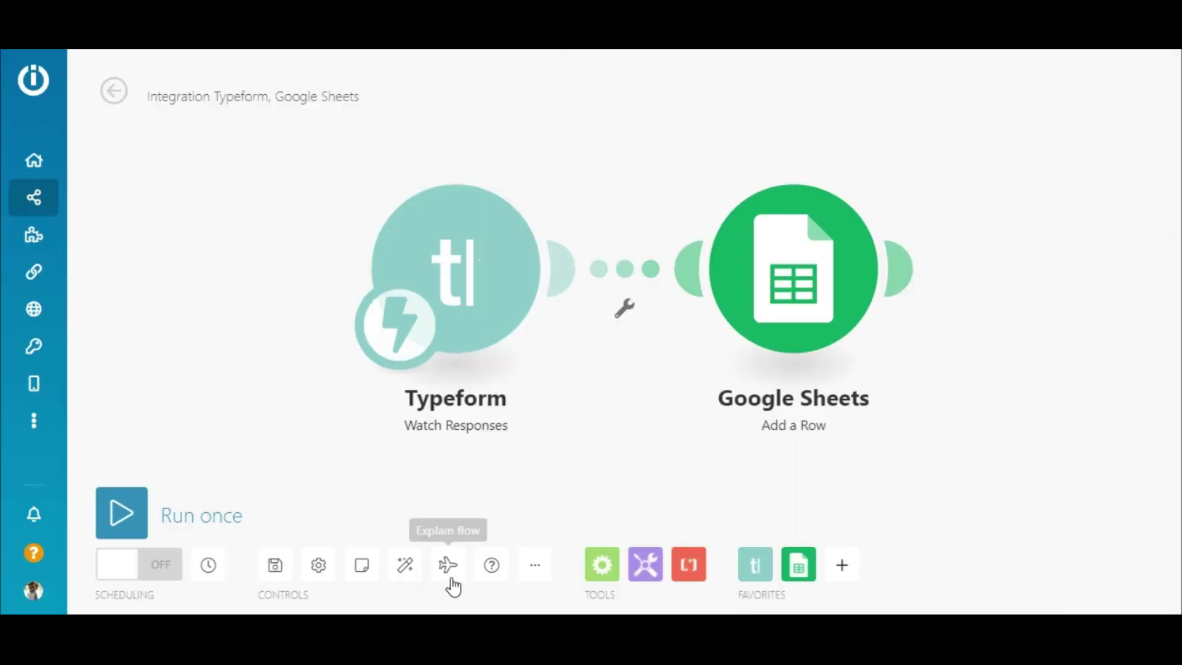
click(449, 570)
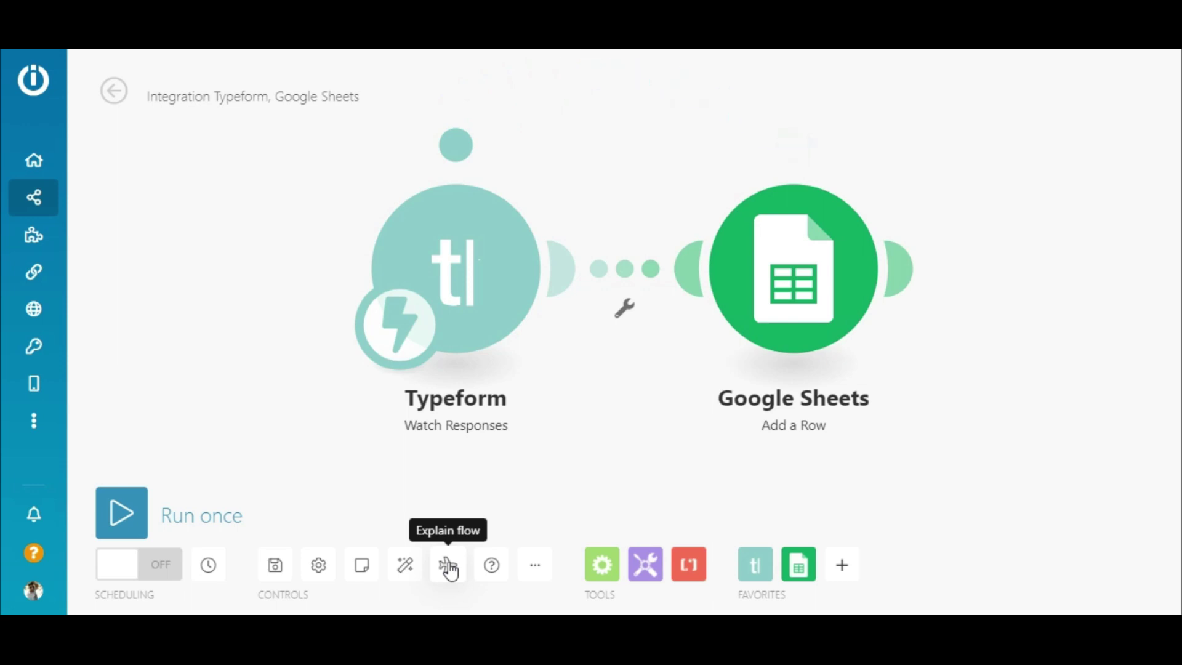
click(449, 569)
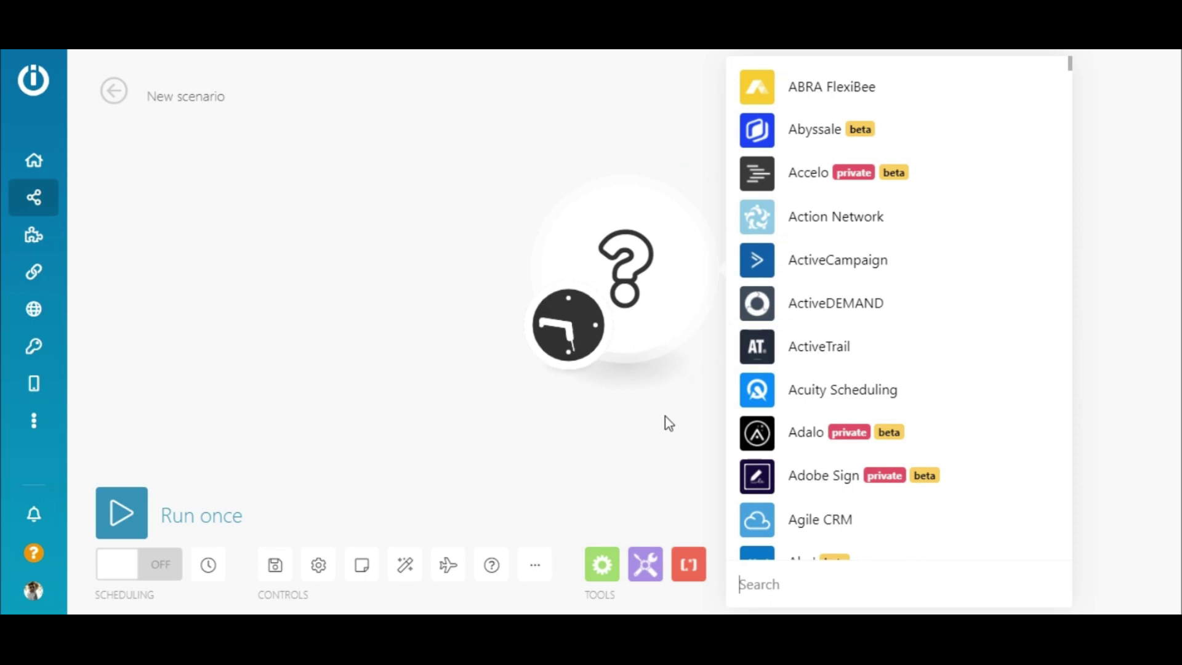
- Add Typeform's instant Watch Responses trigger as the scenario's first module
text(Ty)
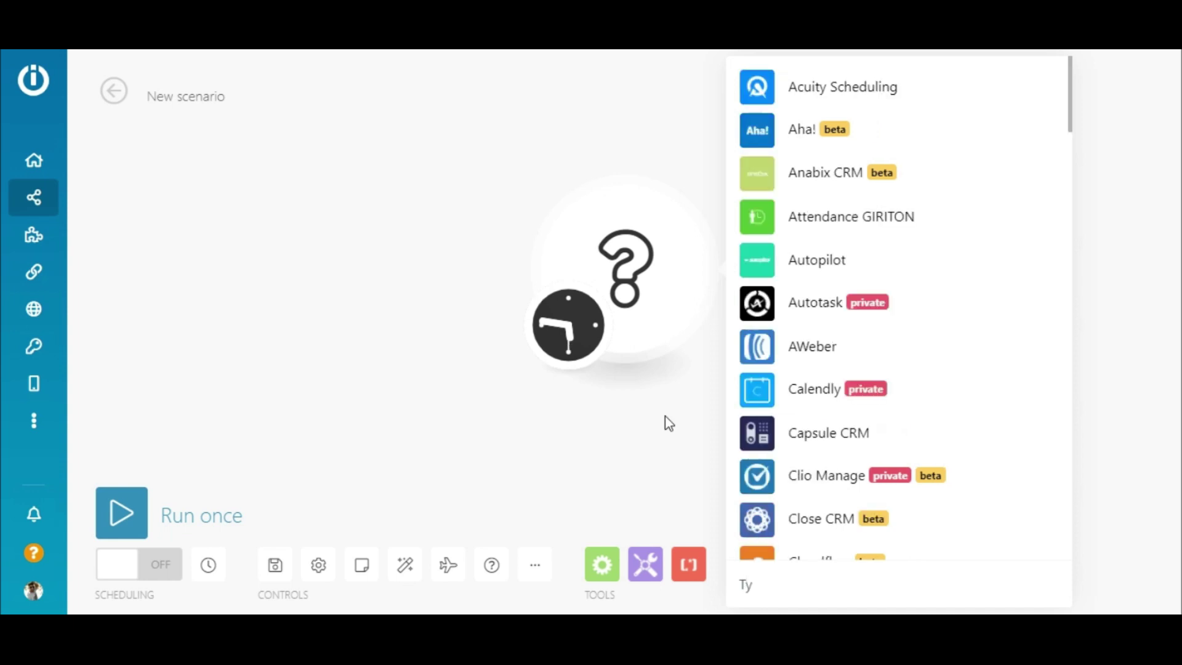
text(pefo)
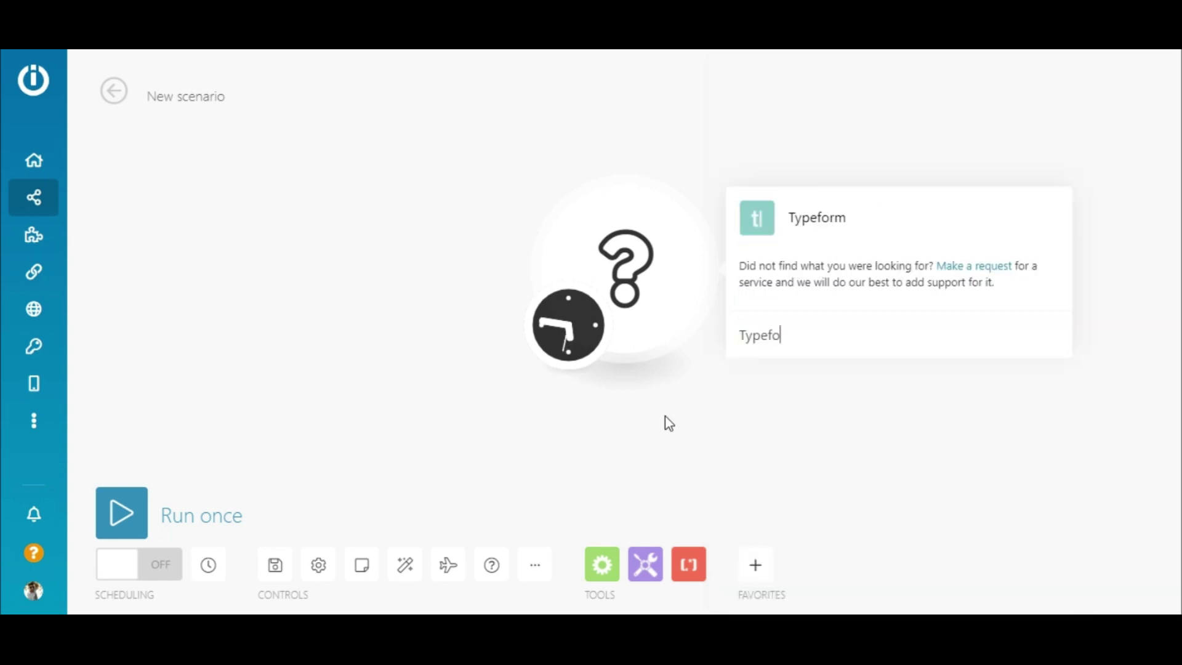
text(rm)
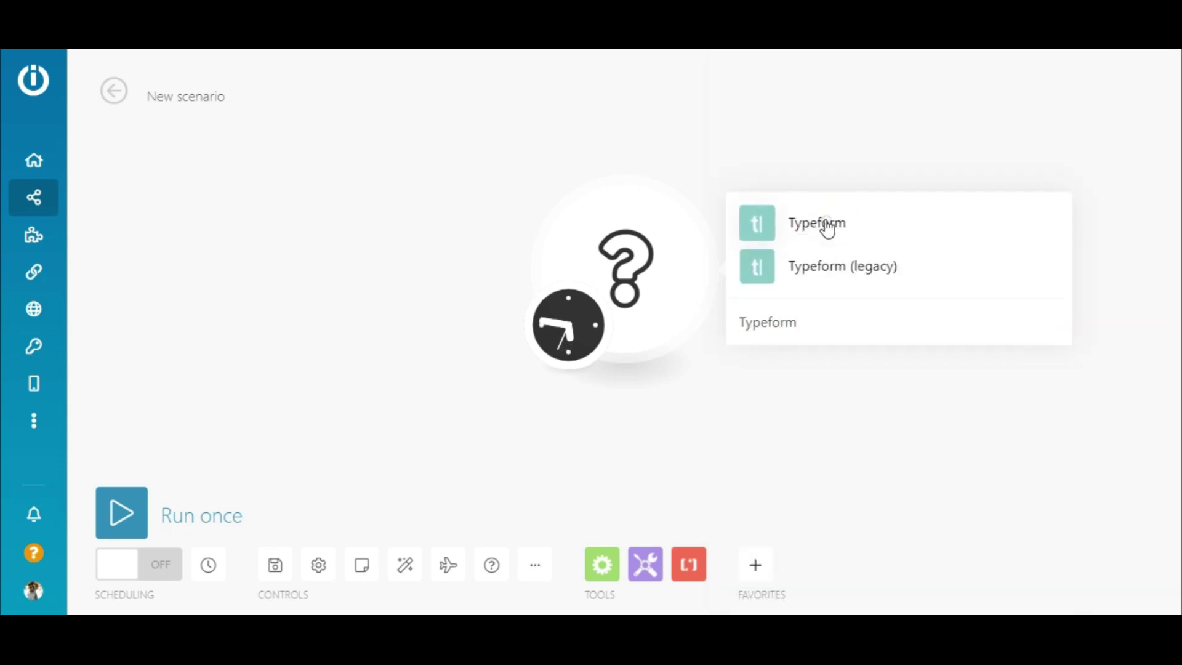
click(826, 230)
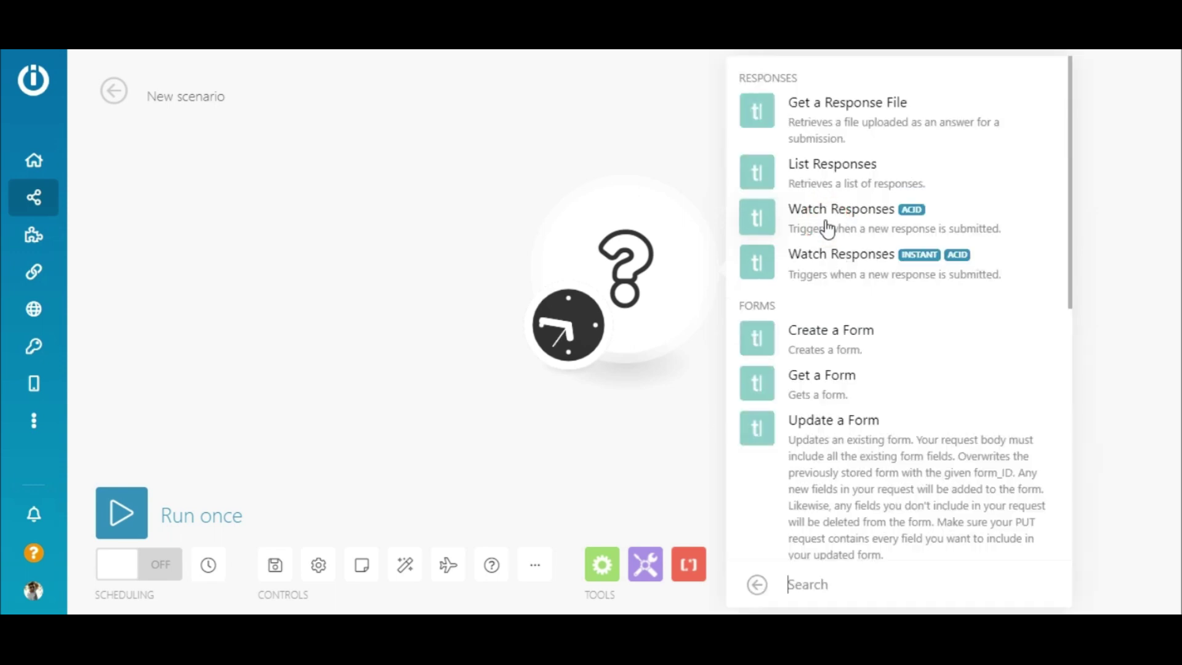
click(832, 263)
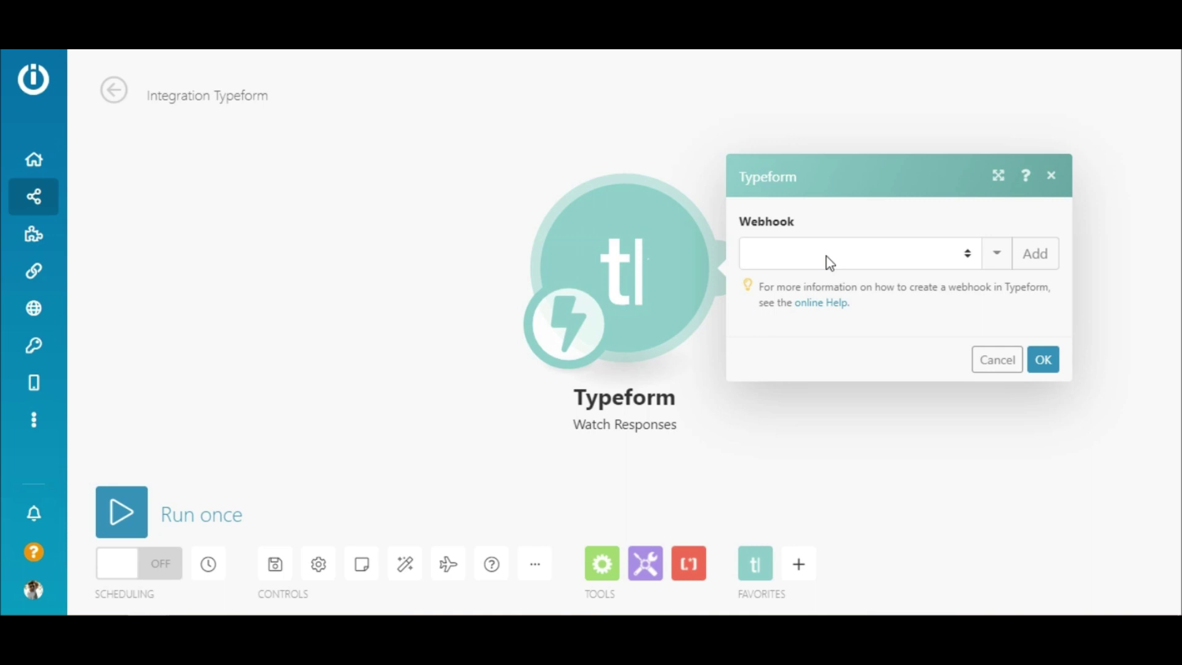
- Create a new webhook for the Agency Questionnaire form and confirm the trigger settings
click(1036, 261)
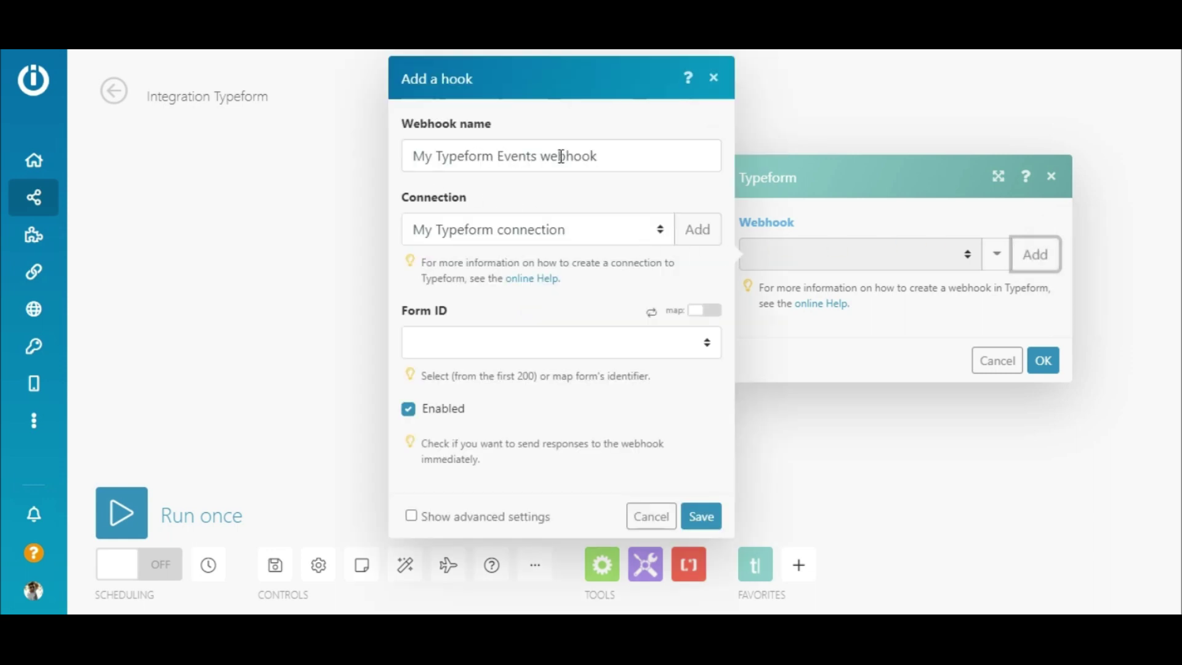
click(556, 342)
scroll(644, 331, down, 1)
click(644, 331)
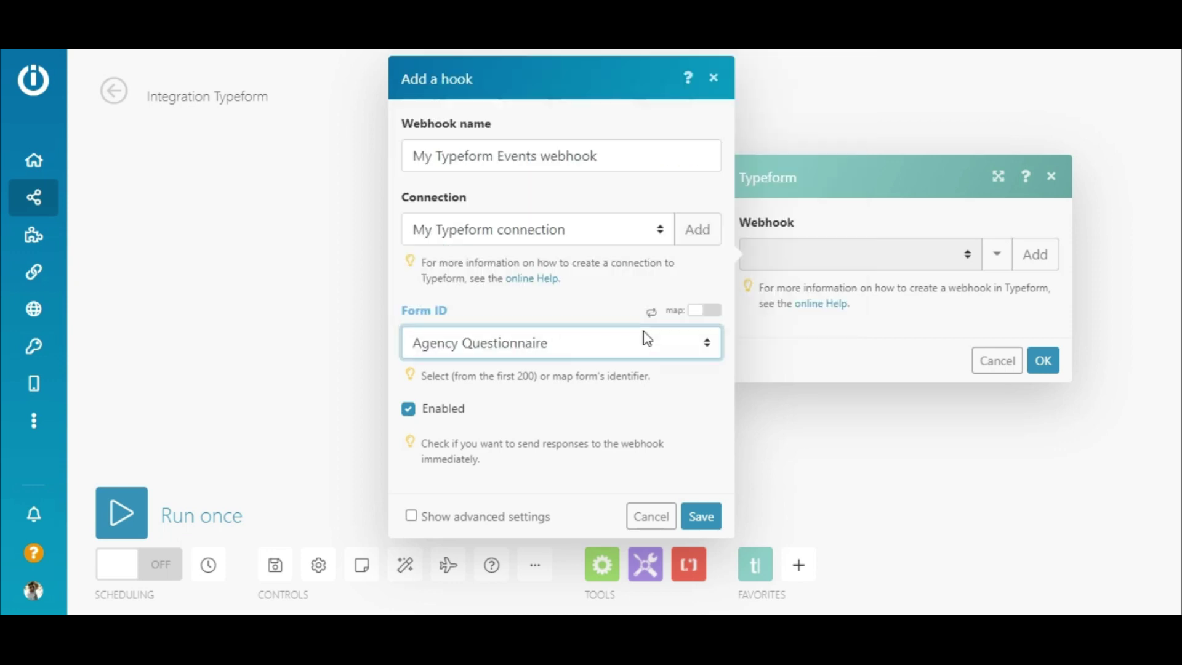
click(701, 515)
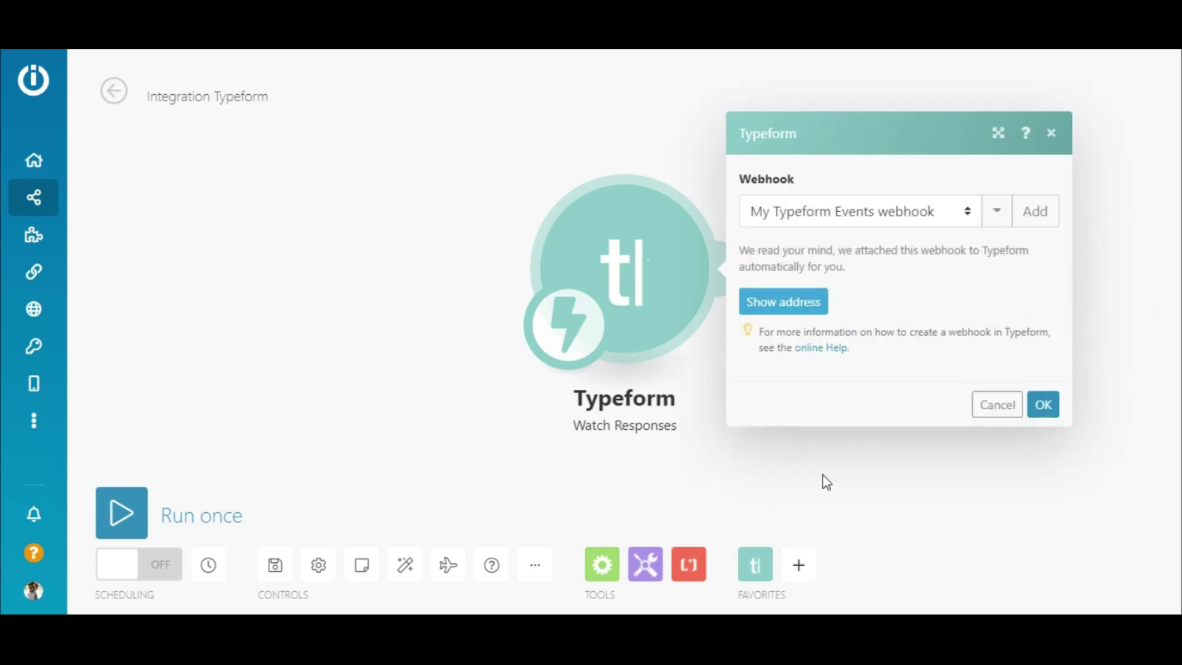
click(1043, 407)
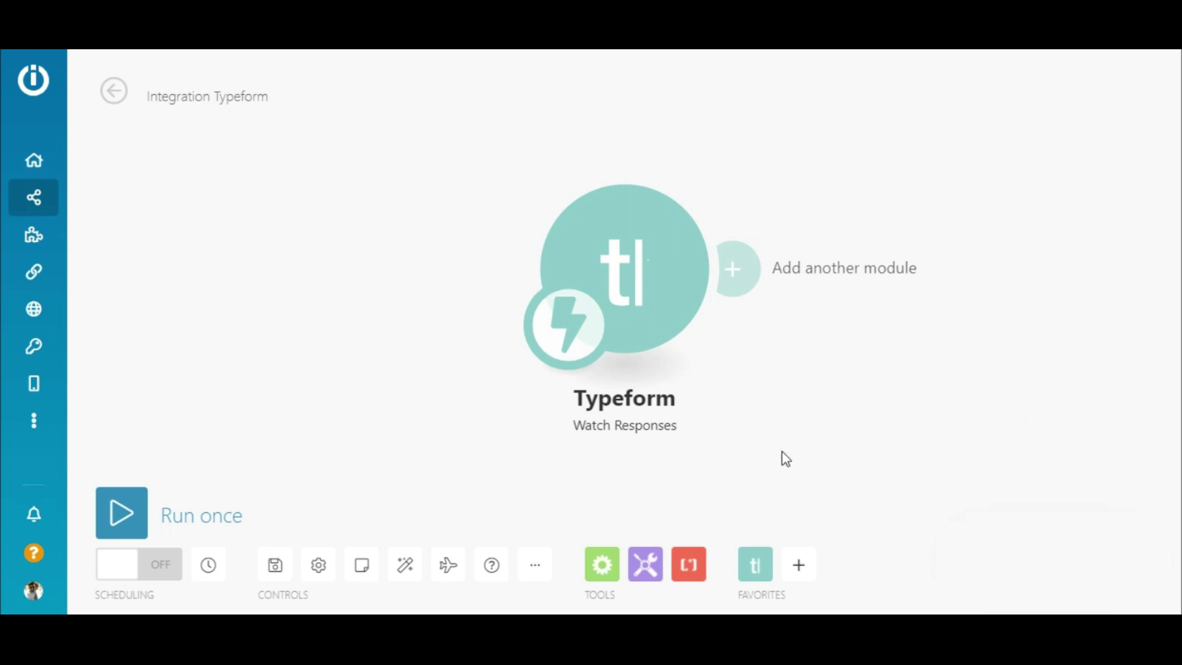
- Run the scenario once and submit a Typeform response choosing Ecommerce as the industry
click(121, 514)
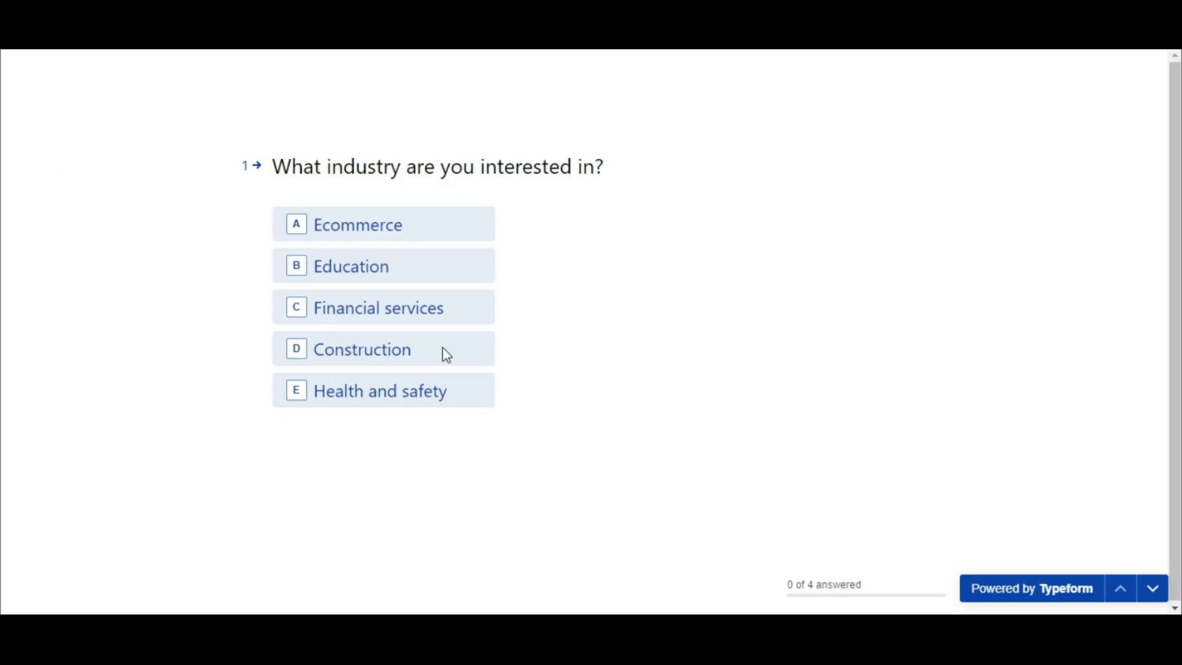
click(364, 233)
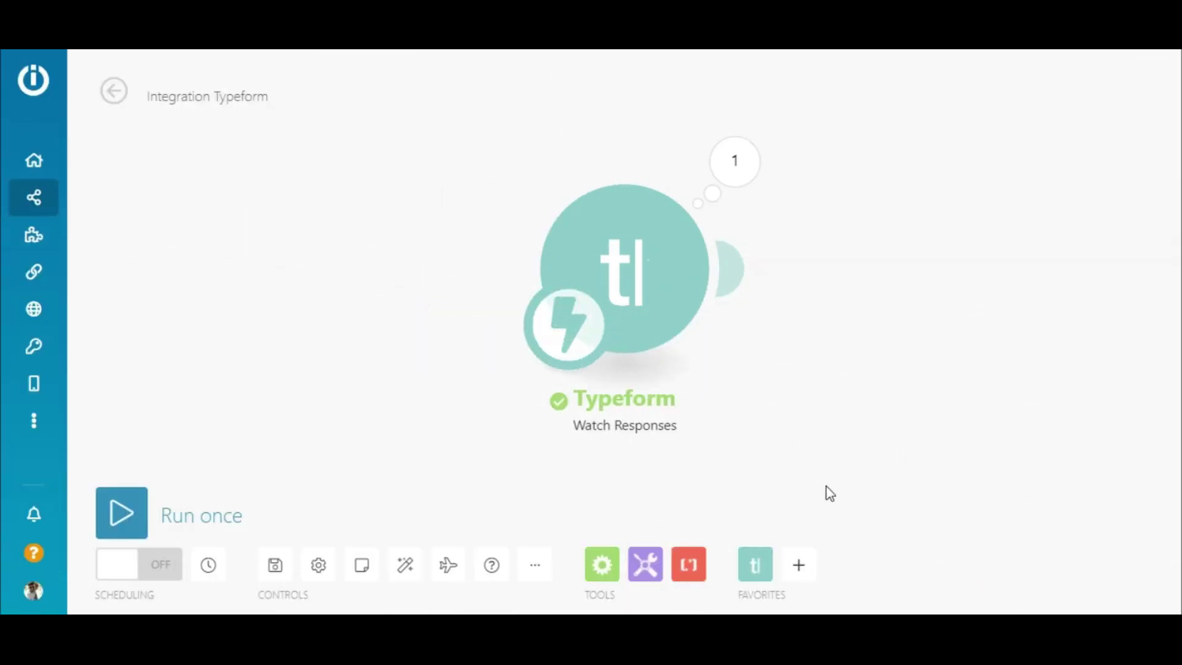
- Add a Google Sheets Add a Row module after Typeform with a new Google connection
click(731, 272)
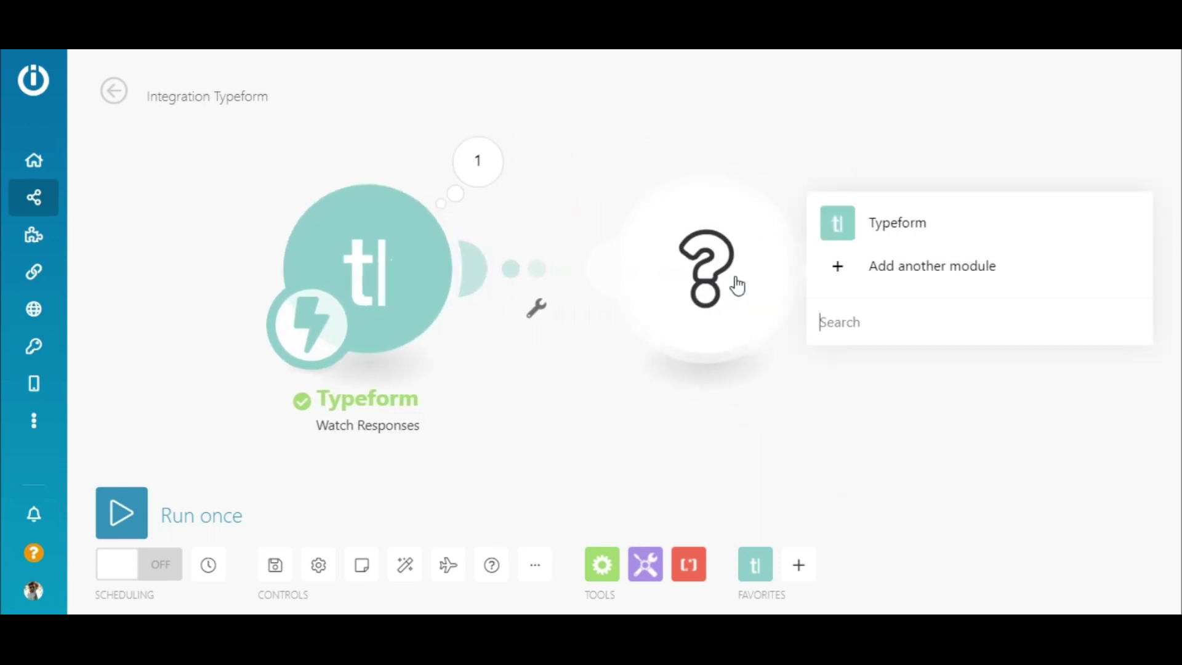
text(Google Sheets)
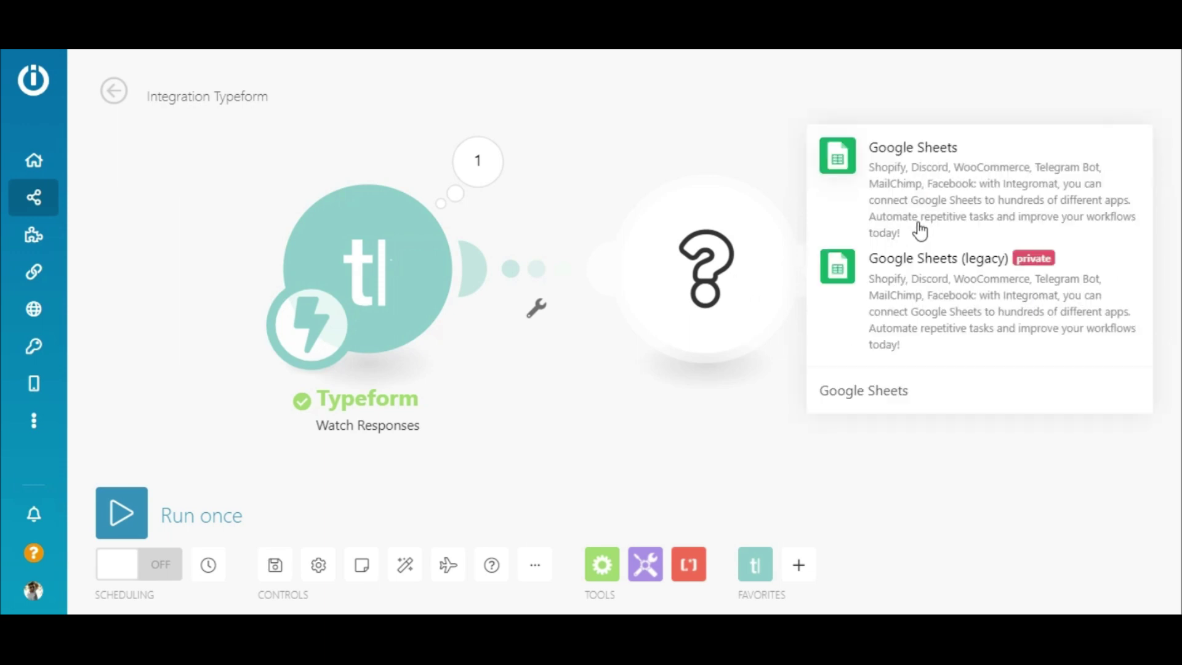
click(920, 212)
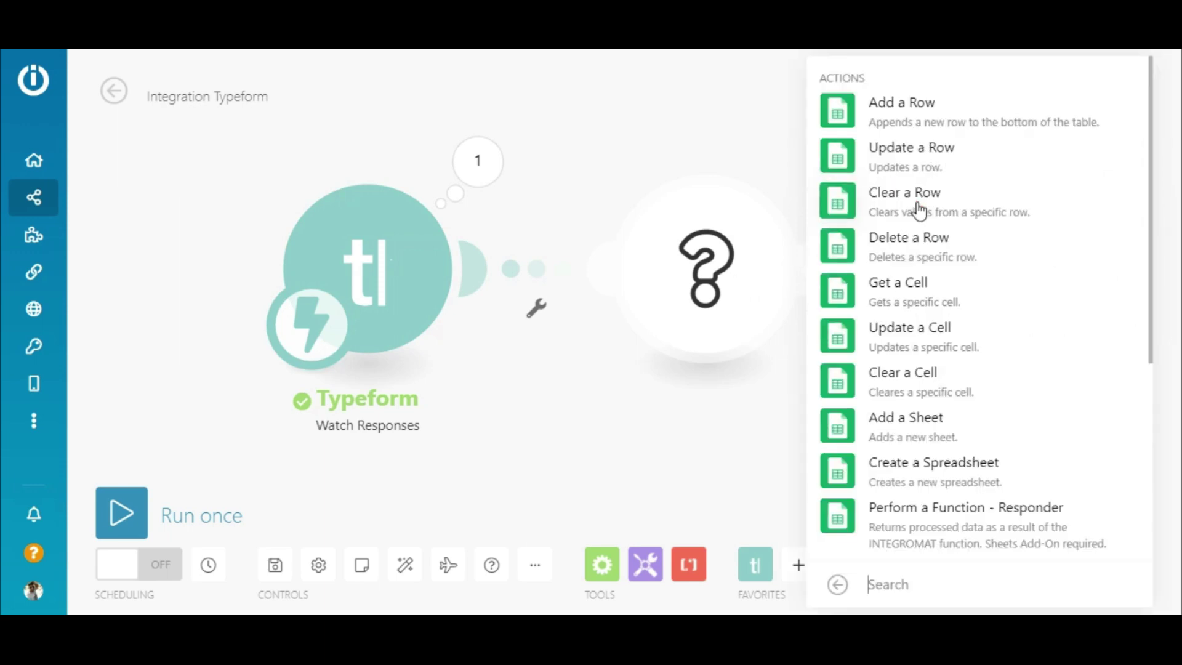
click(896, 105)
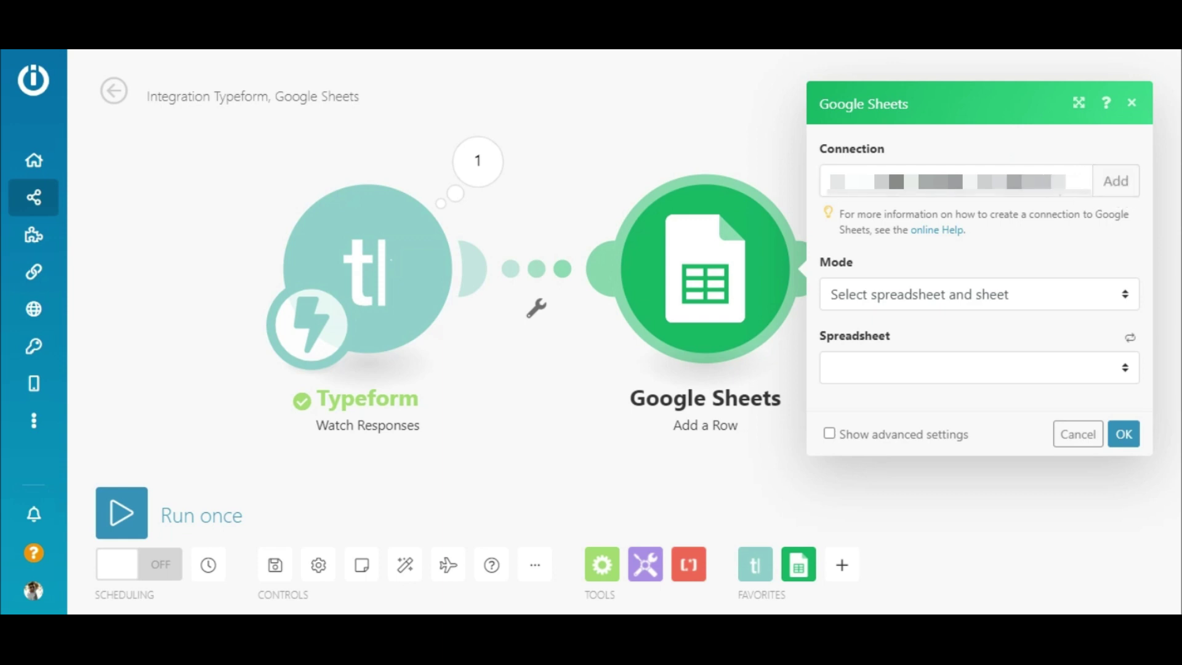
click(1115, 188)
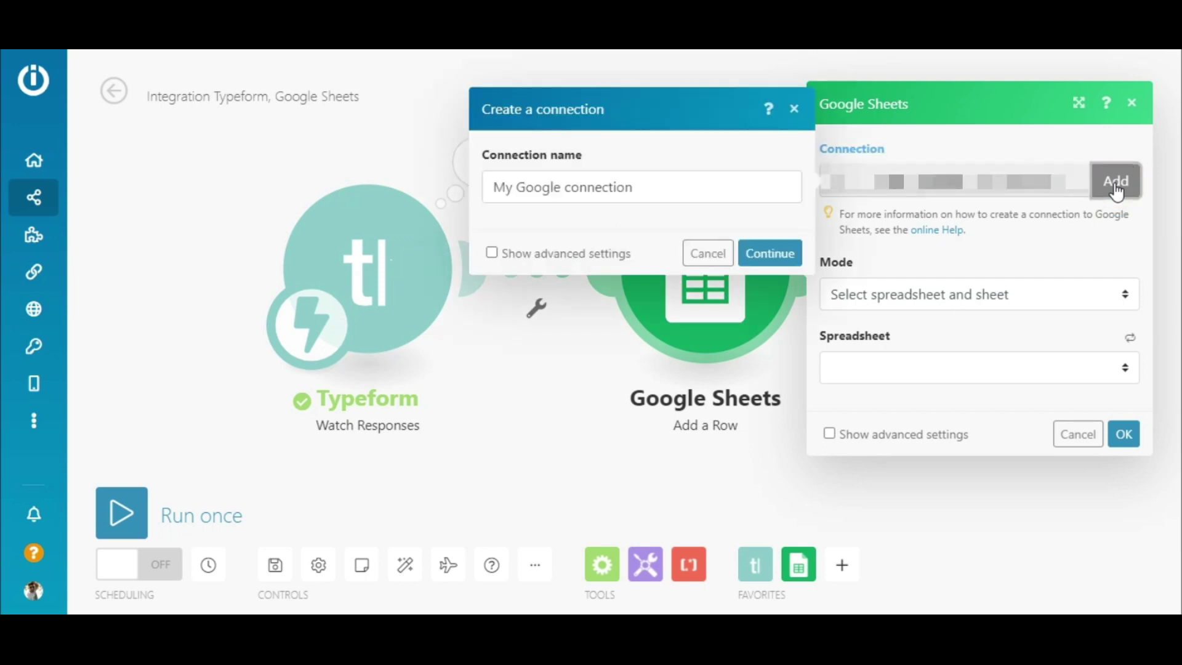
click(768, 260)
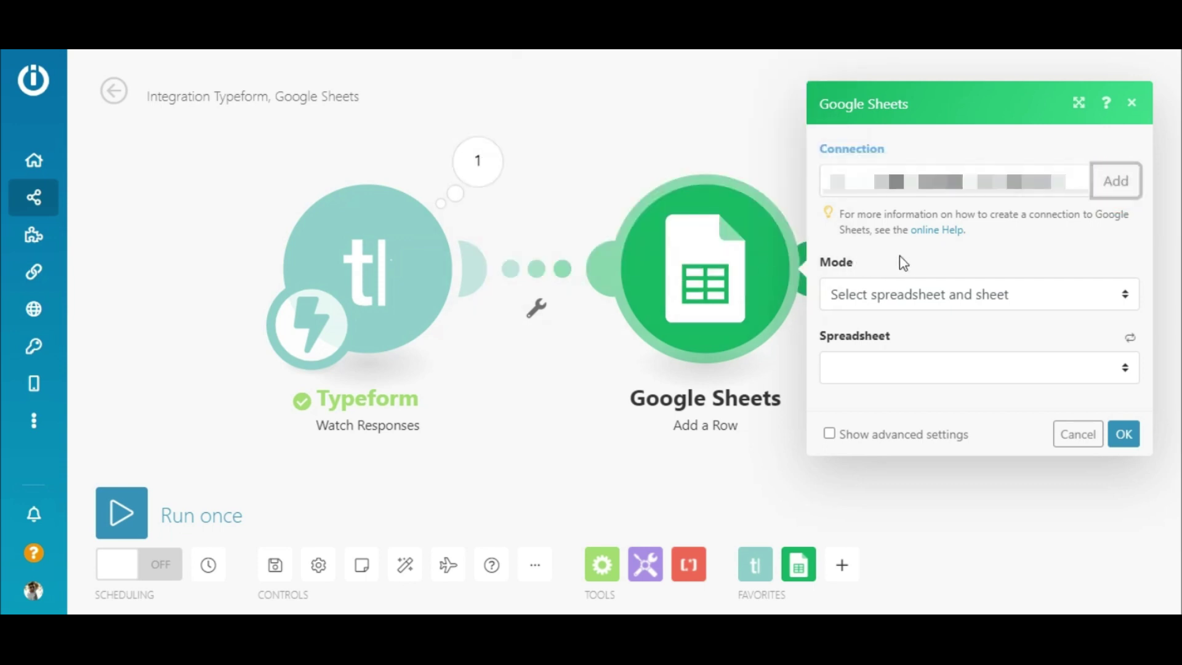
- Target Sheet1 of Agency Questionnaire responses, mapping Industry, Full name, Education level, Phone number to columns A–D
click(1055, 367)
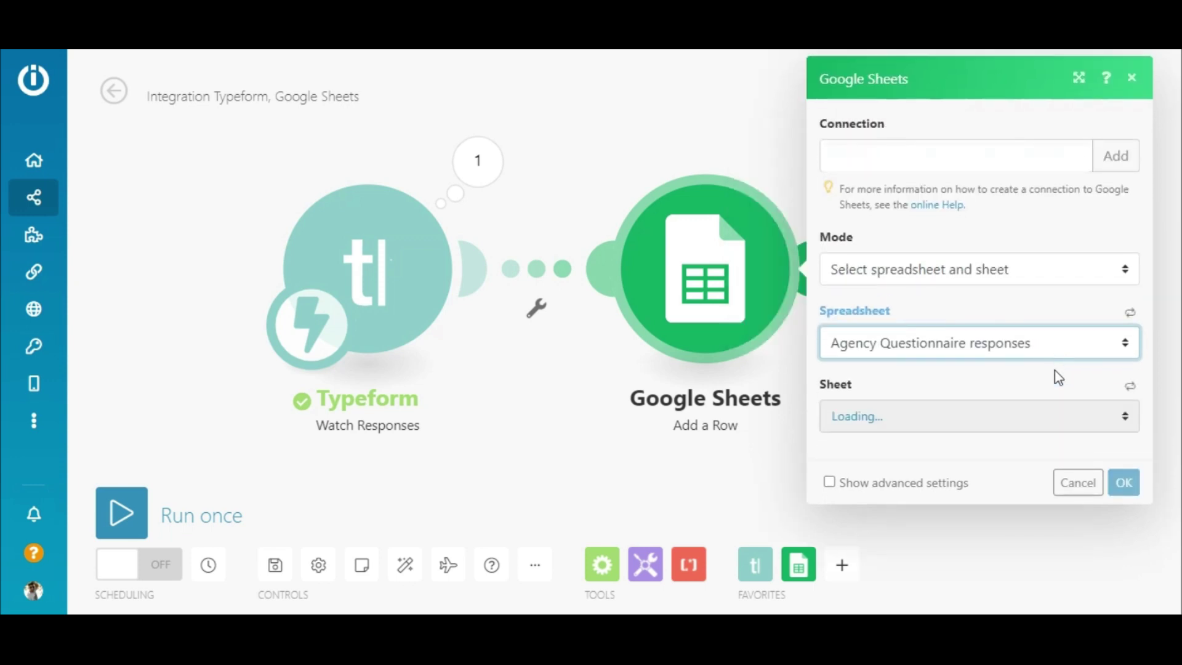
click(1057, 417)
click(1055, 451)
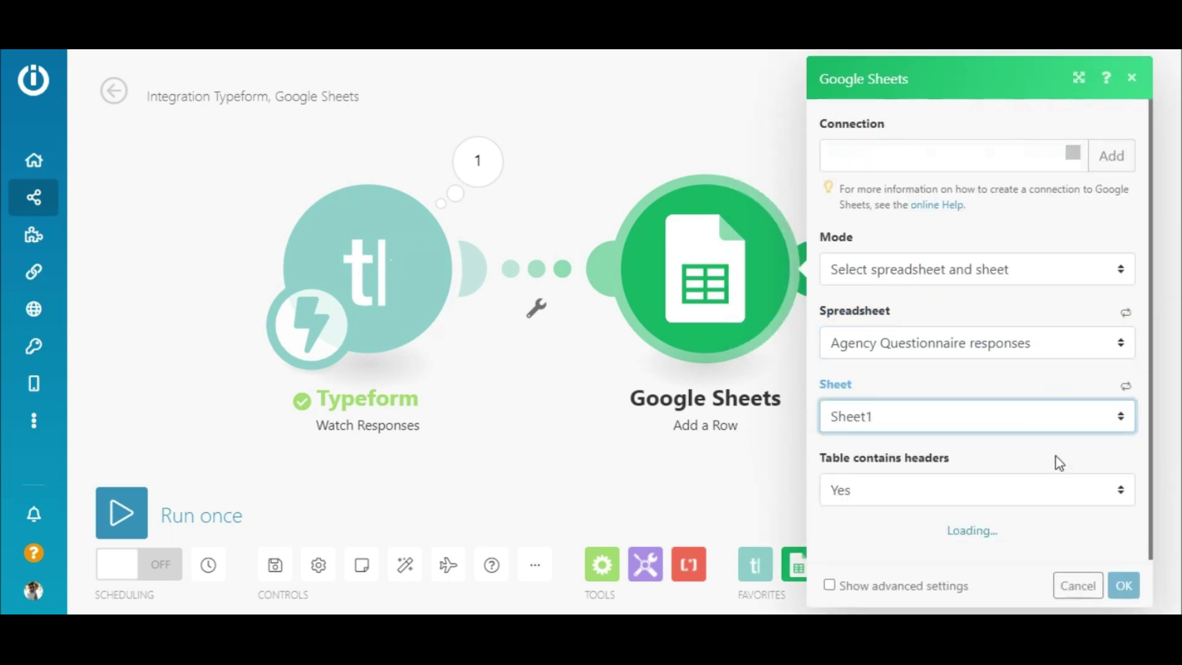
click(1153, 374)
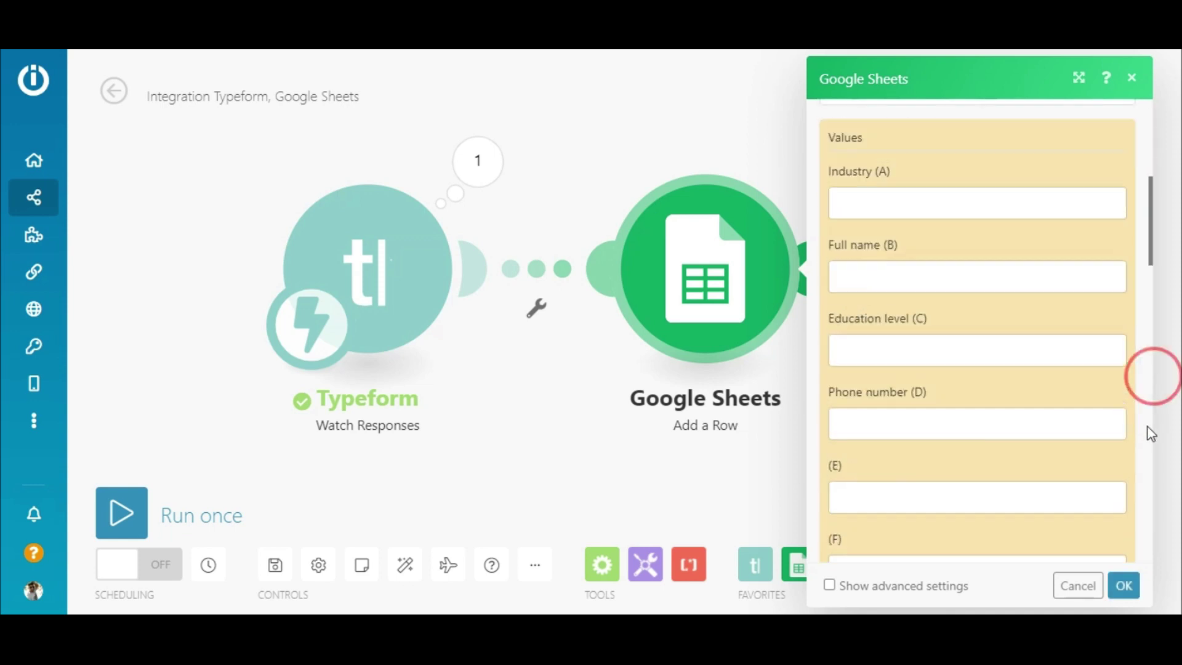
click(970, 199)
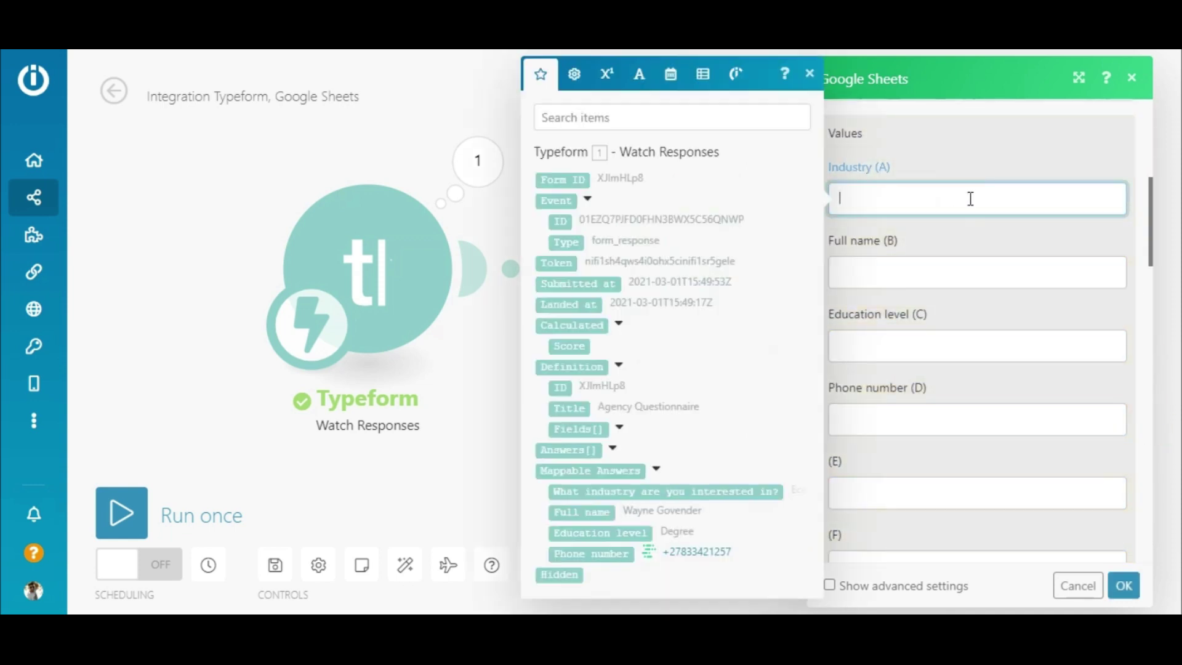
click(652, 490)
click(977, 287)
click(581, 512)
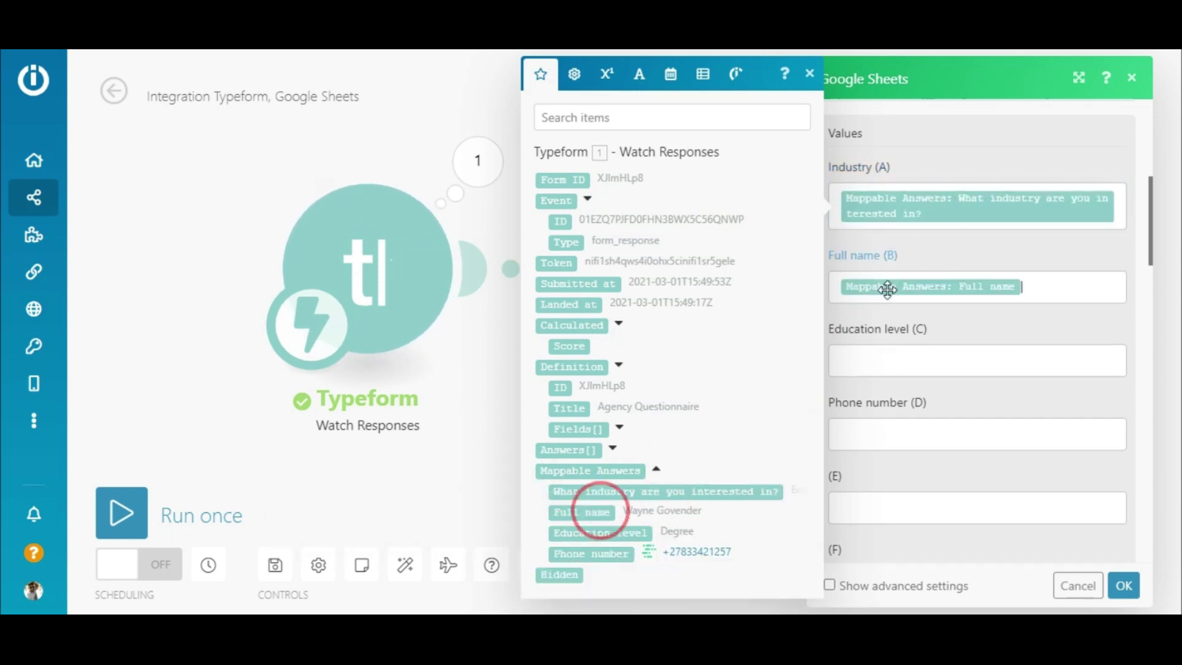
click(976, 360)
click(599, 532)
click(889, 434)
click(591, 554)
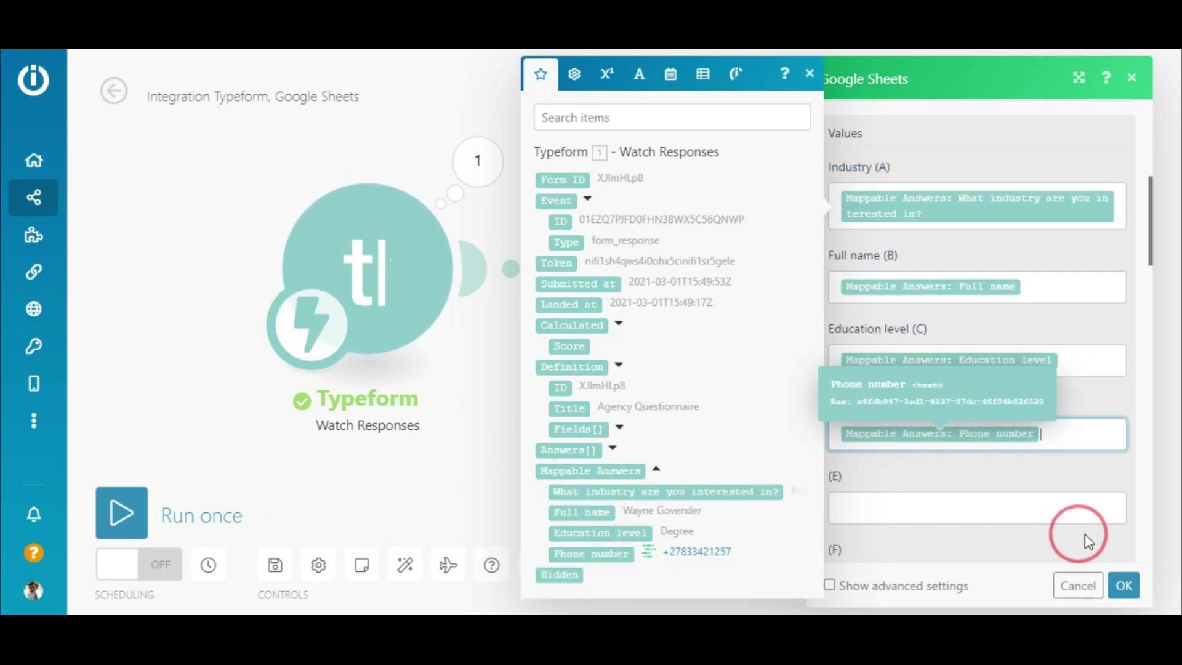
- Save the Google Sheets module, auto-align the scenario, and switch scheduling on
click(1124, 585)
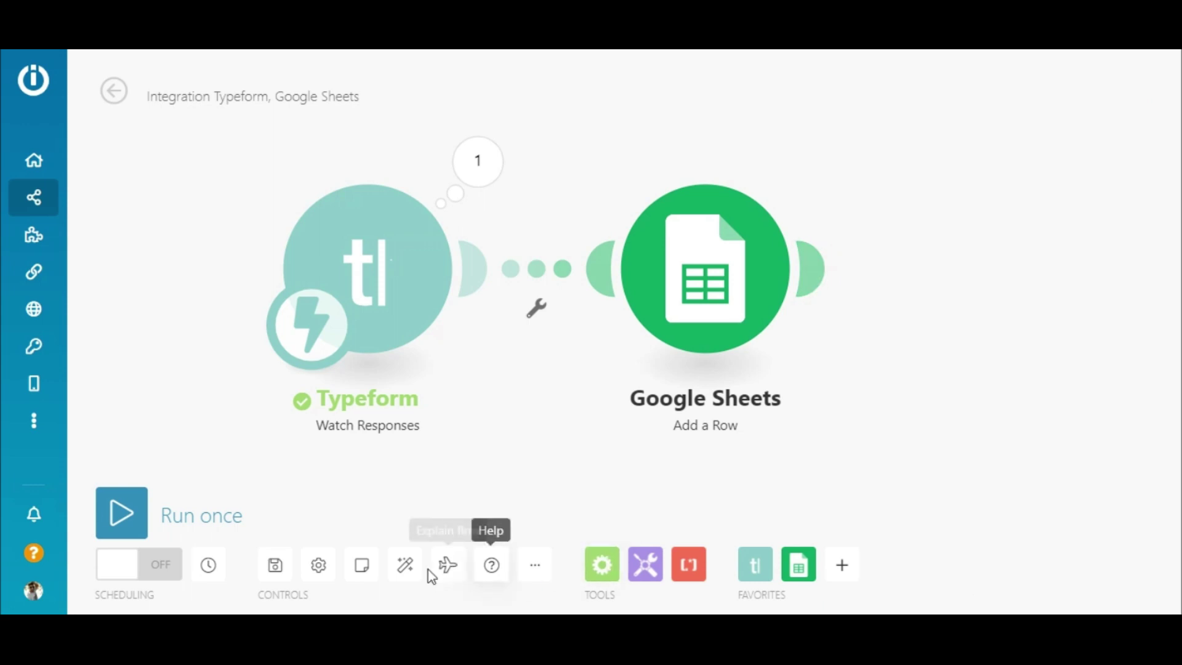
click(408, 570)
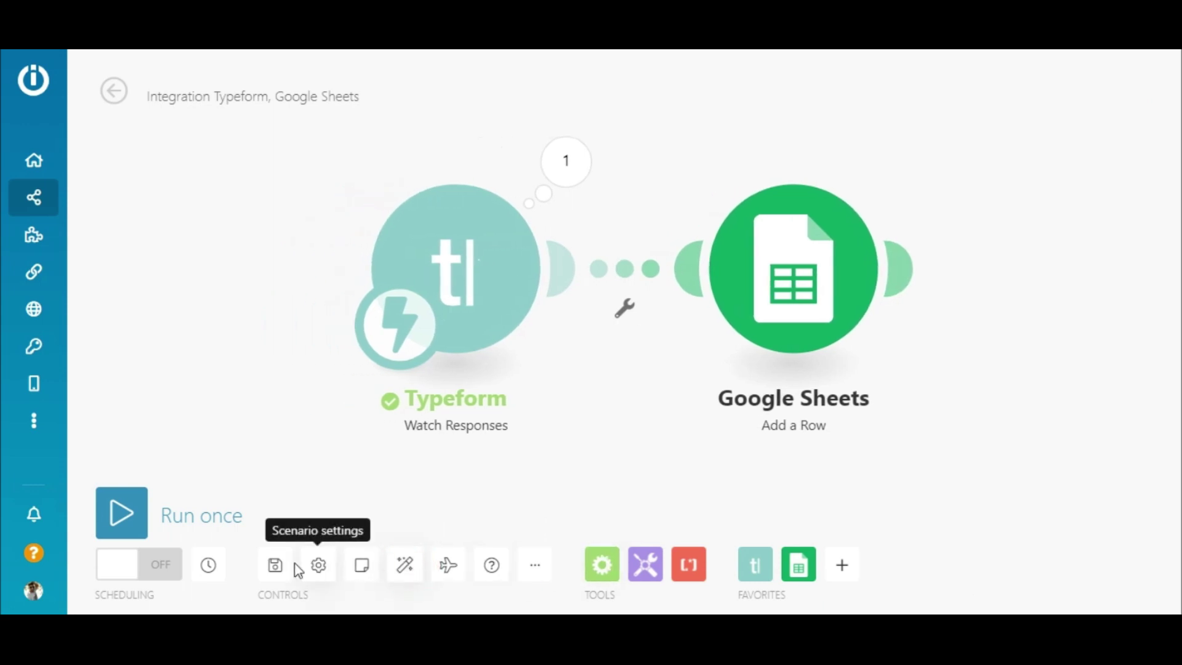
click(164, 565)
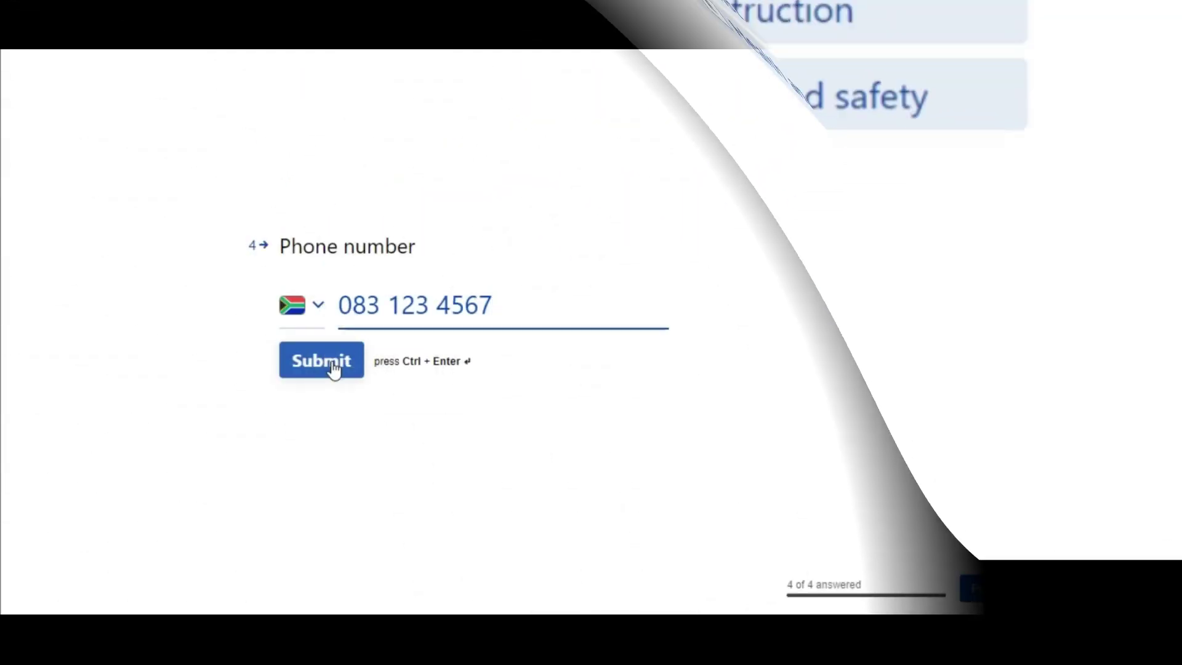
- Submit a completed industry questionnaire response, then bring up Integromat's flow control modules
click(330, 365)
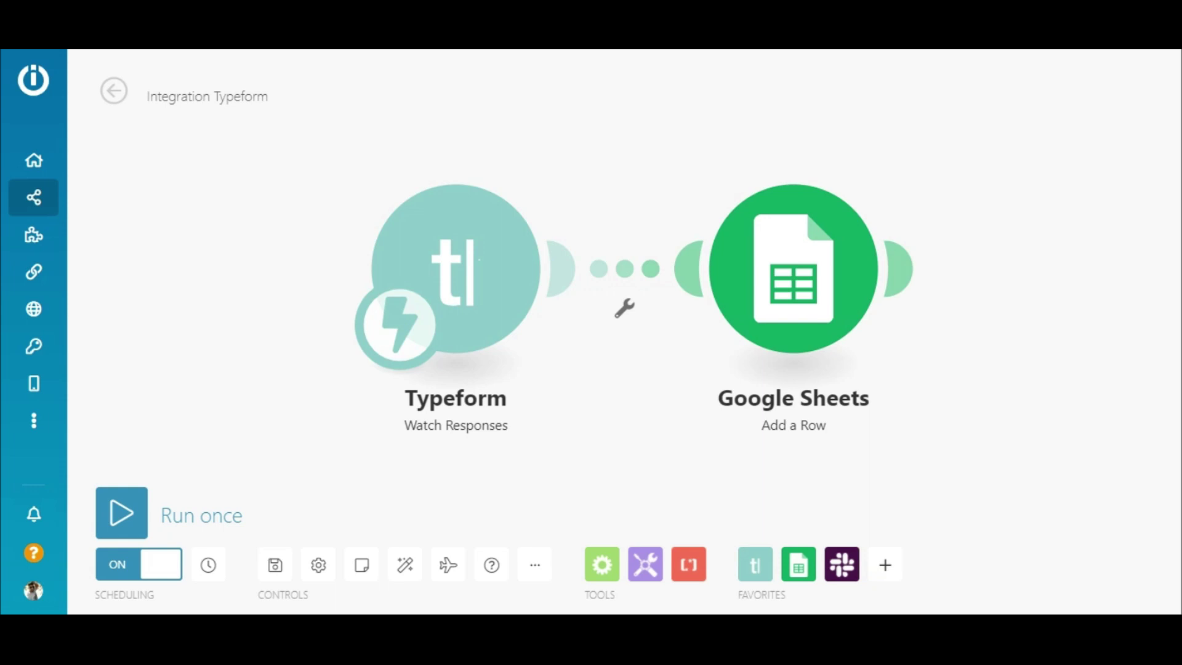
click(602, 564)
- Place a Router after Google Sheets with a Slack Create a Message action on its upper branch
click(649, 346)
drag(650, 354, 1049, 295)
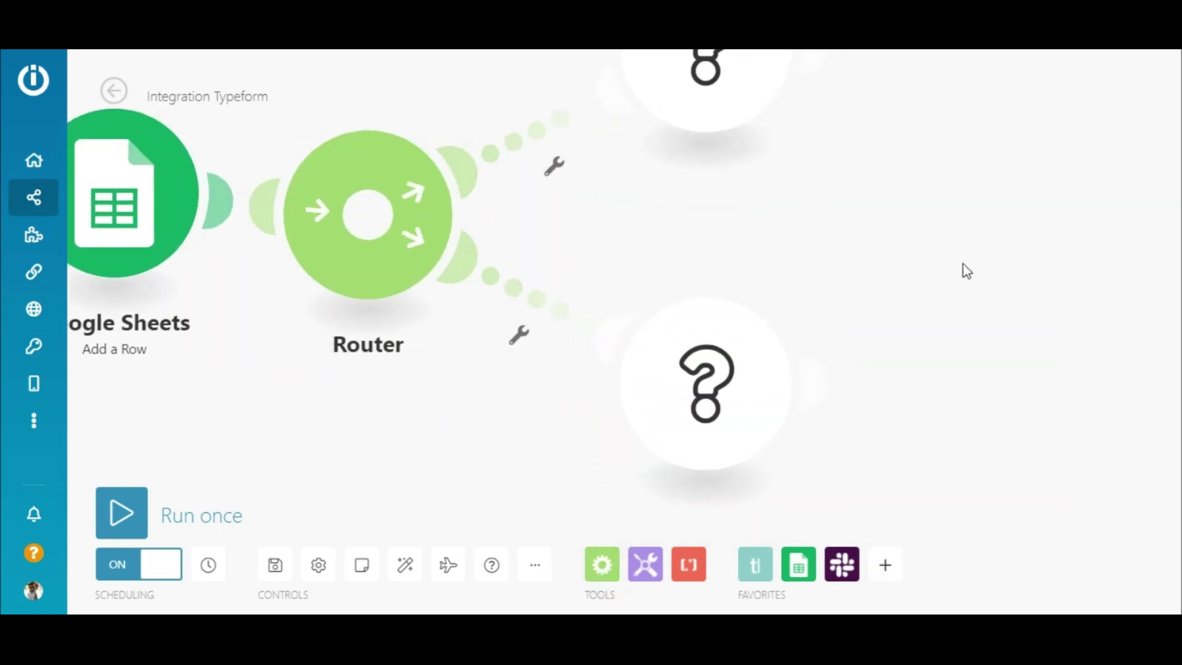
click(705, 206)
click(889, 201)
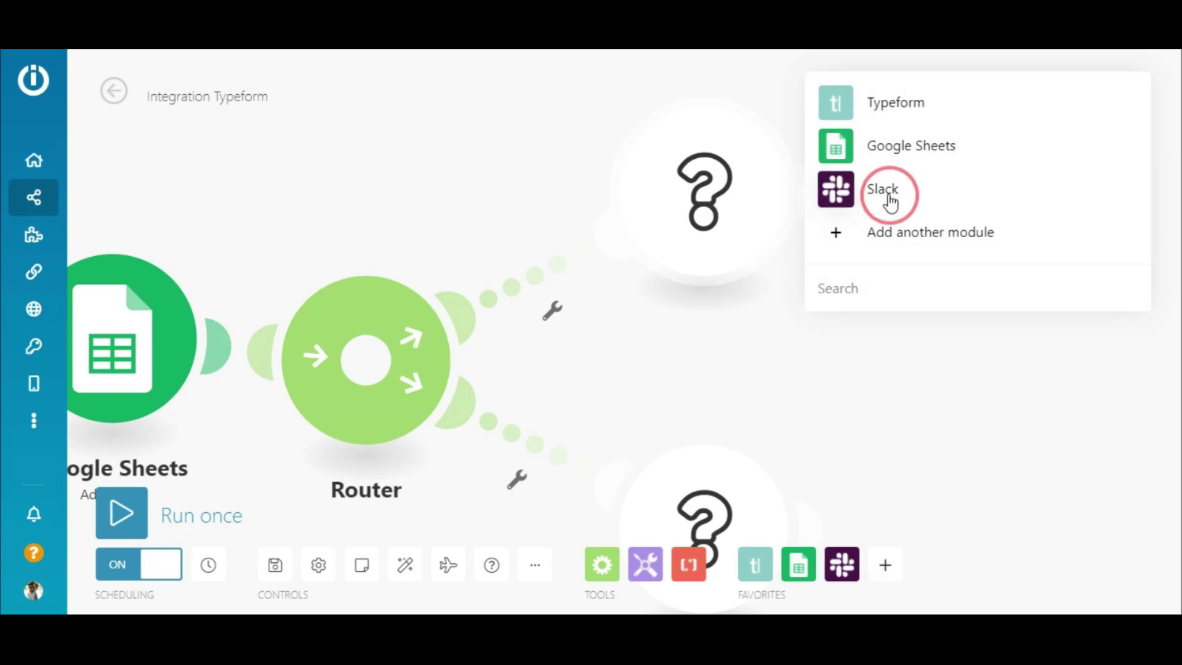
click(897, 267)
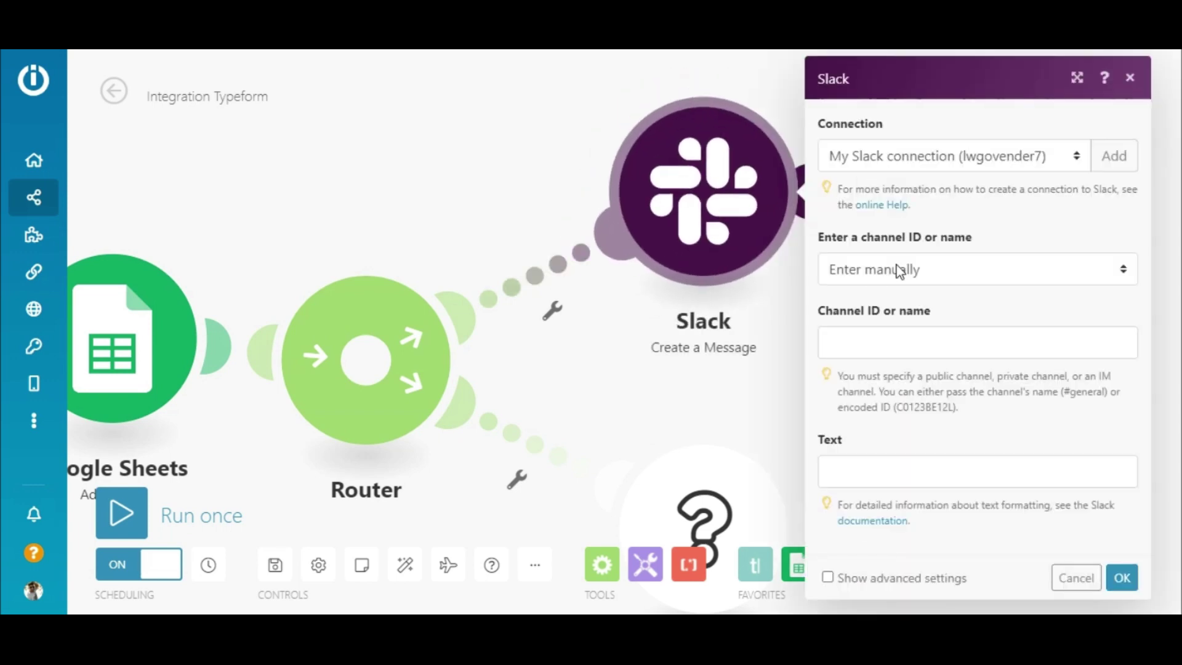
key(Escape)
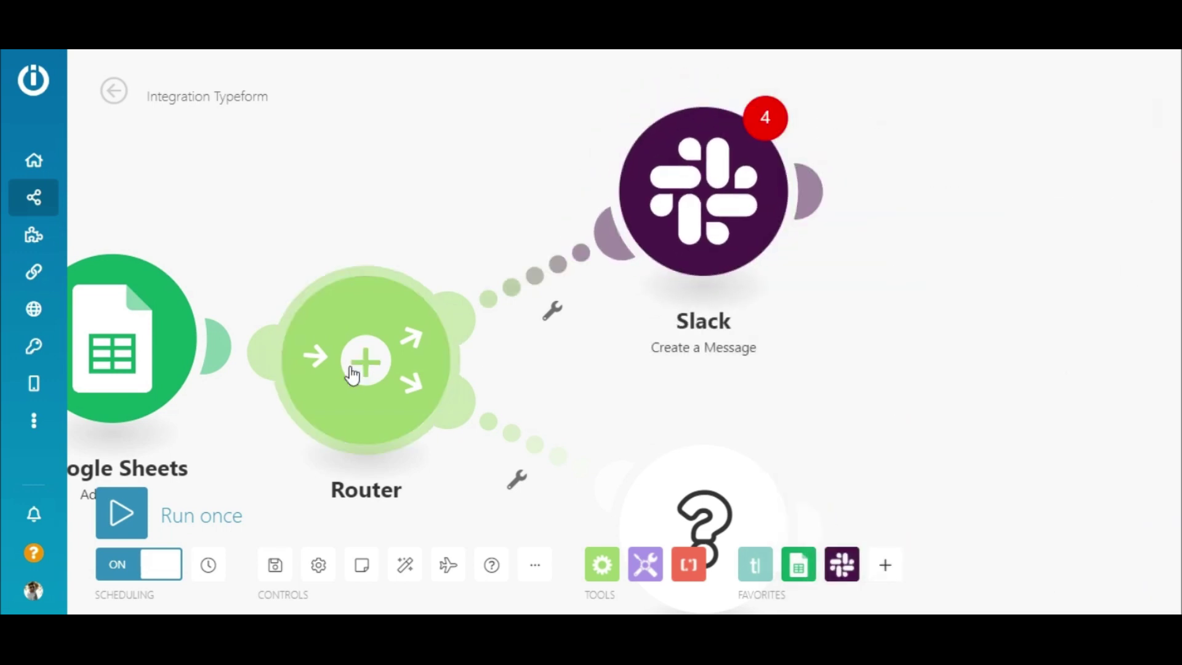
click(405, 565)
- Filter the Slack route to responses whose industry answer equals Ecommerce
click(747, 209)
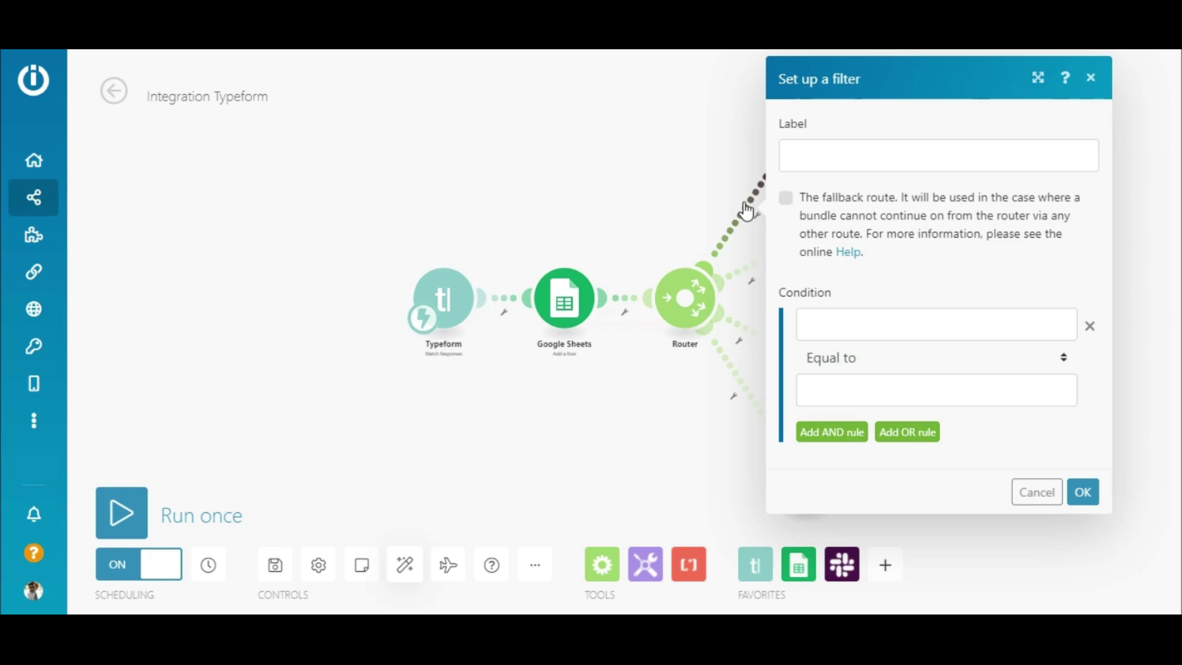
click(946, 323)
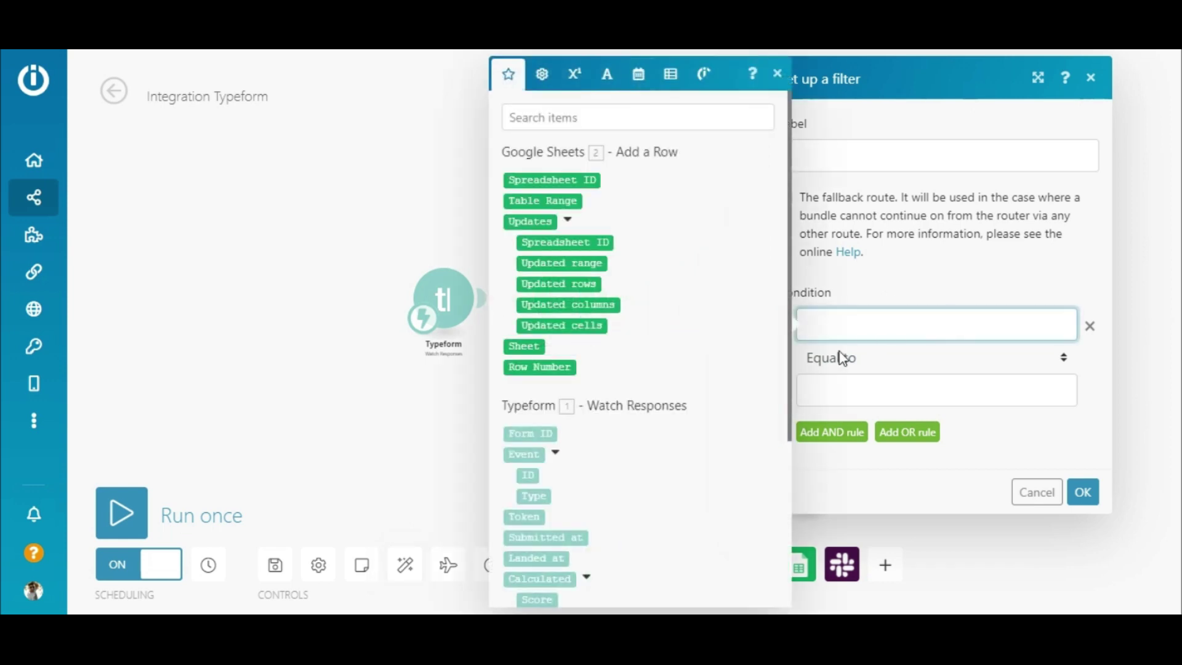
drag(791, 394, 788, 537)
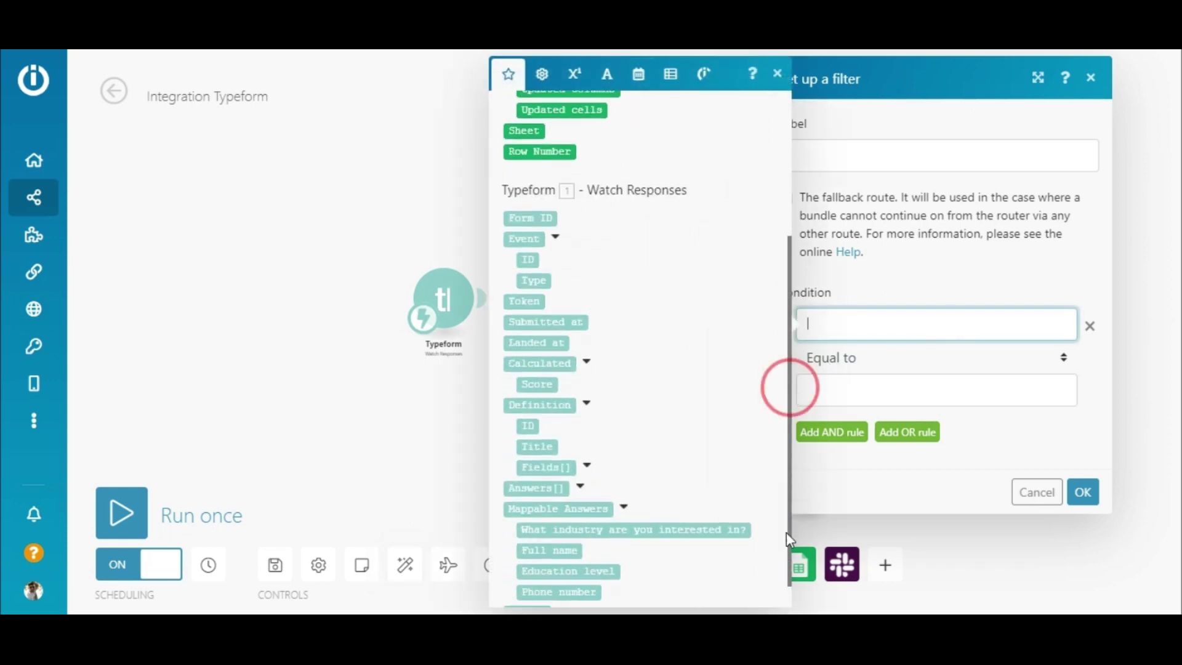
click(697, 530)
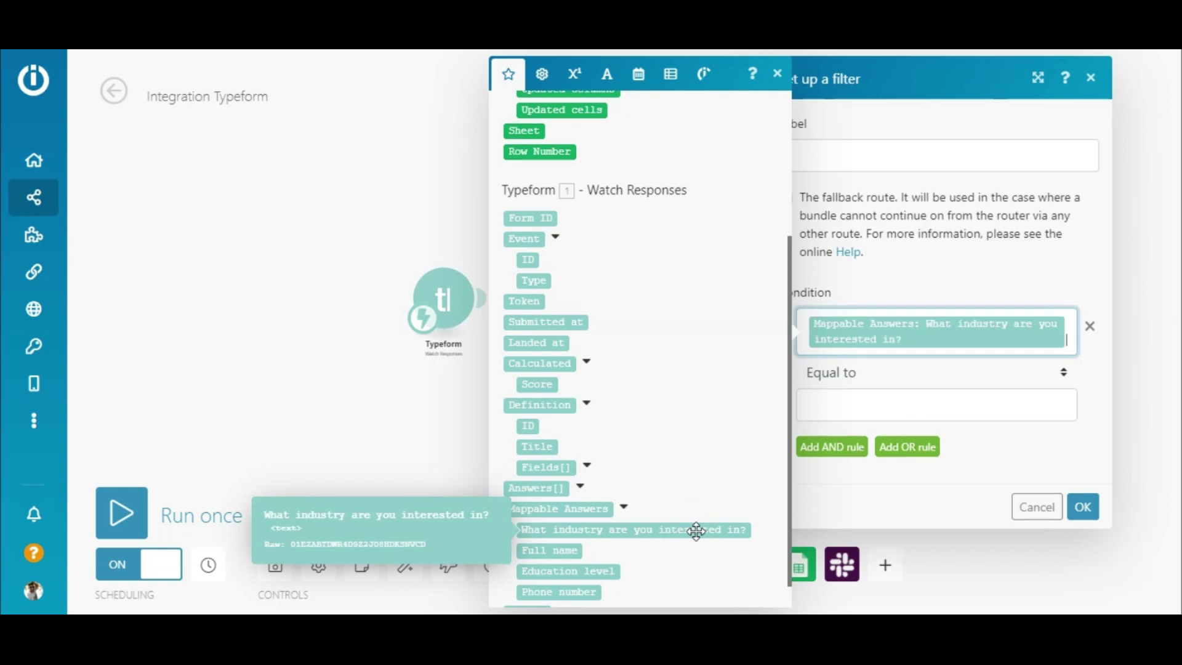
click(921, 402)
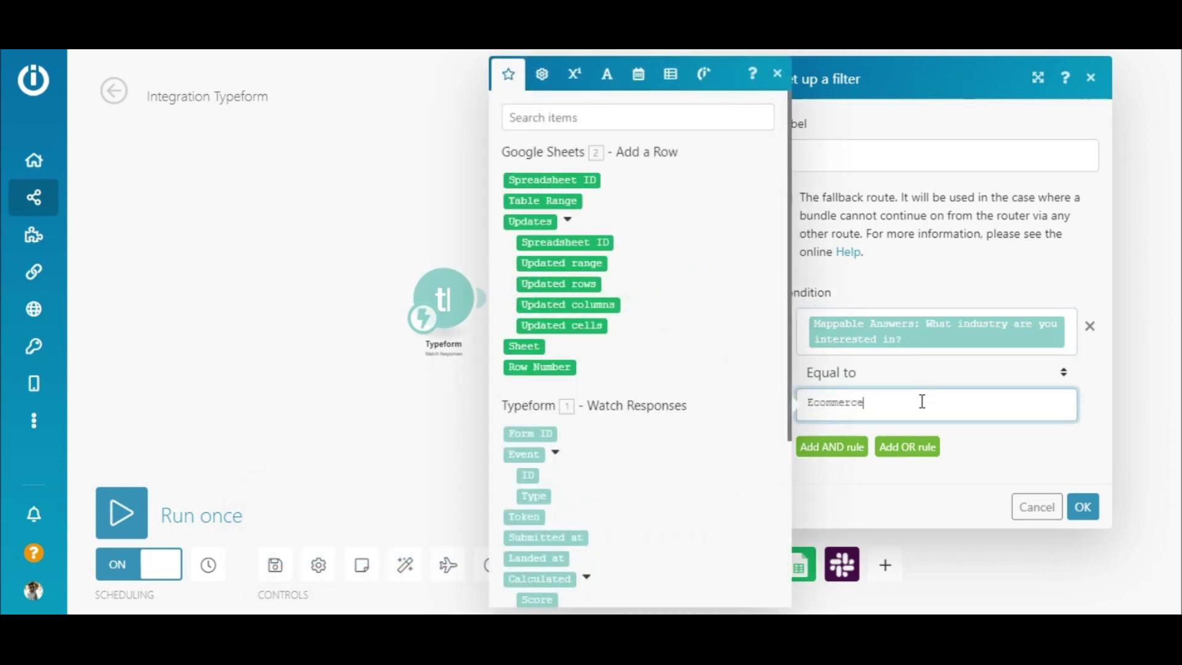
click(1083, 507)
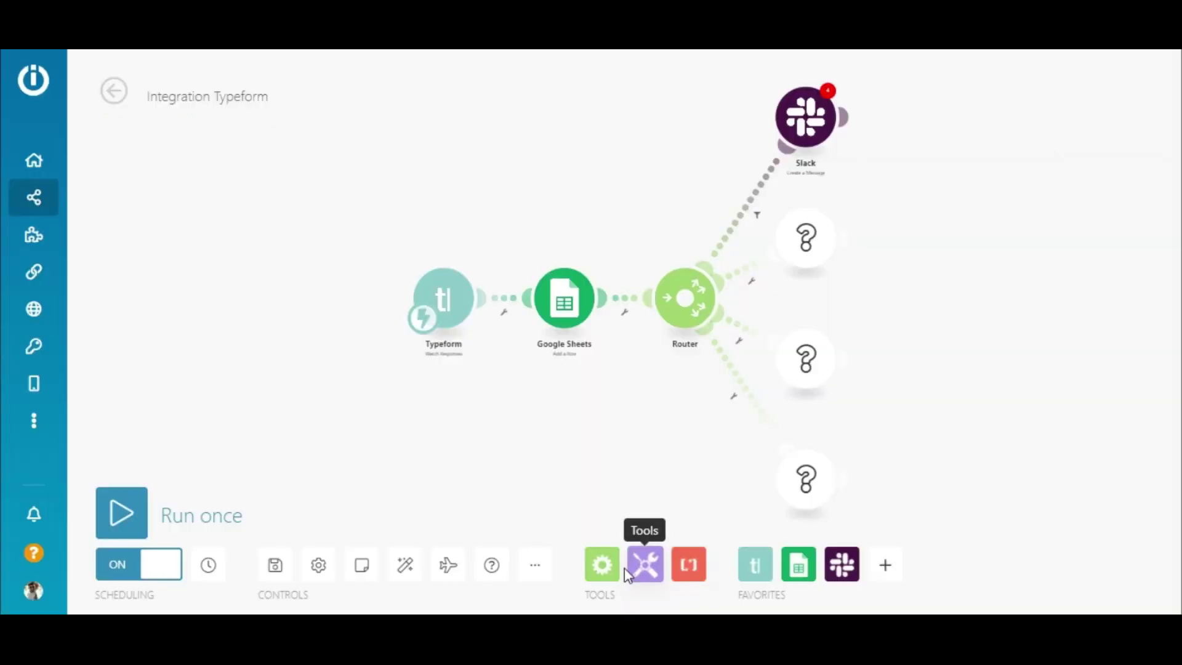
click(602, 565)
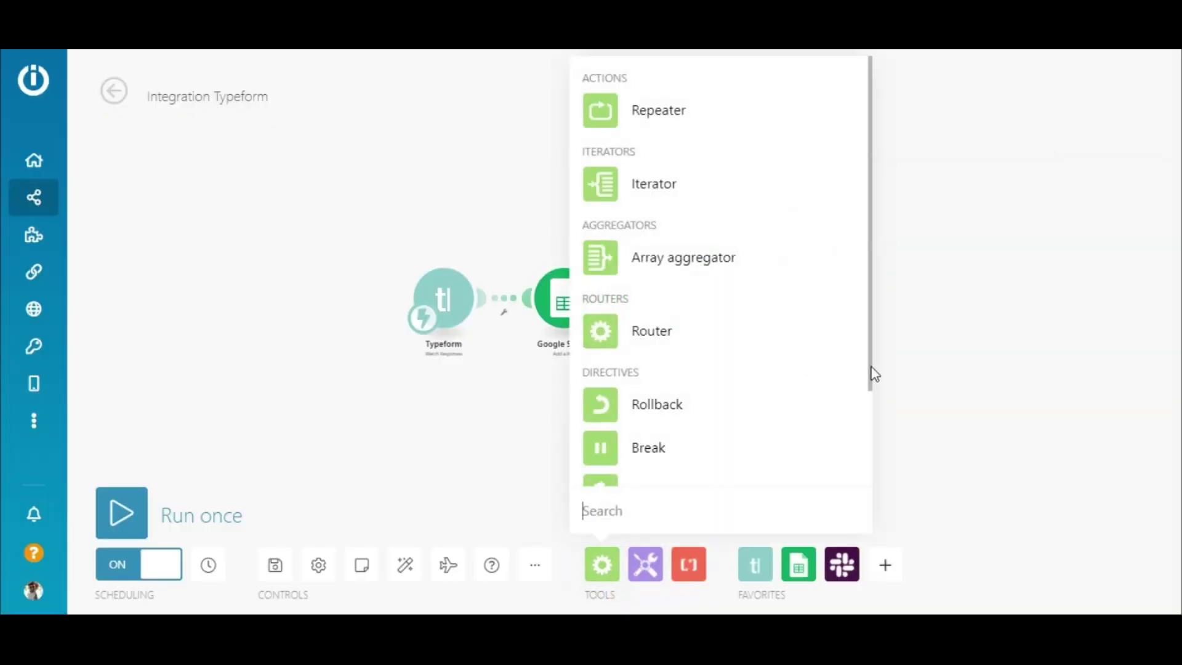
drag(870, 373, 874, 479)
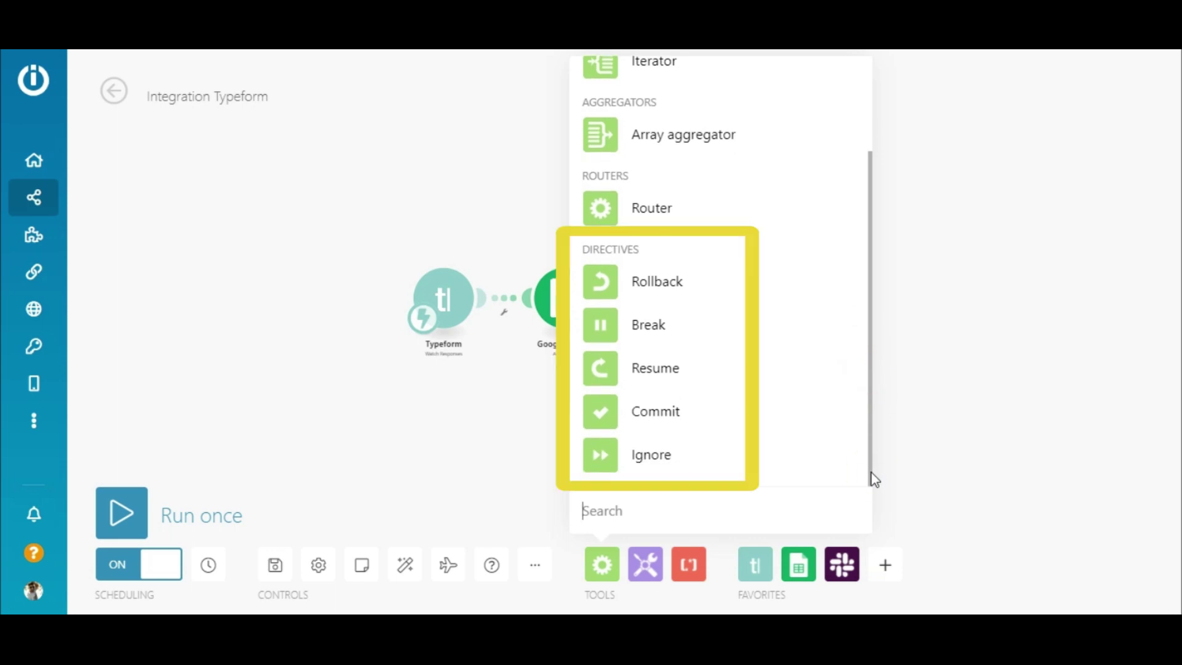